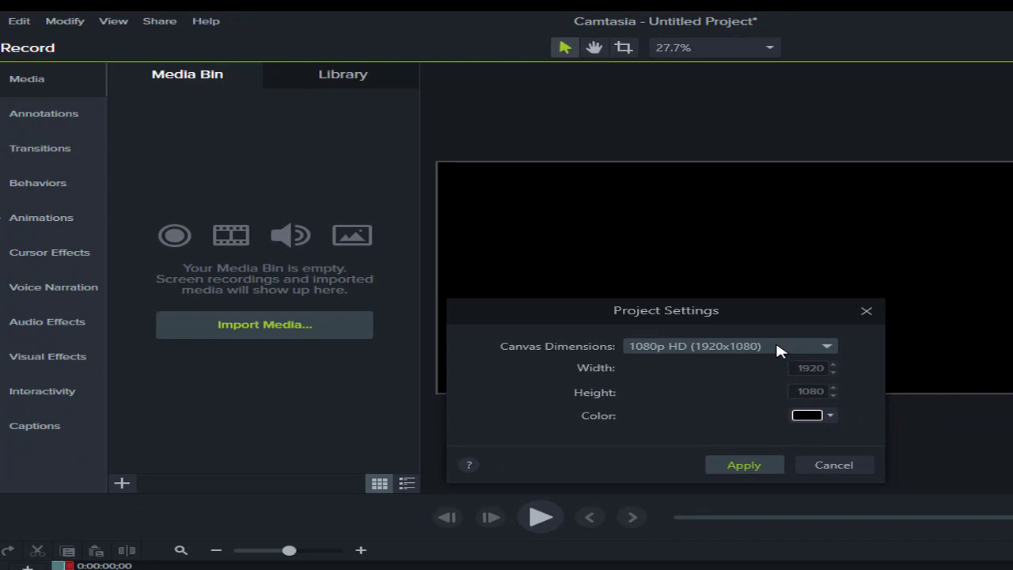
Set the Camtasia canvas to 720p HD (1280x720), then switch to CorelDRAW X6
left_click(779, 351)
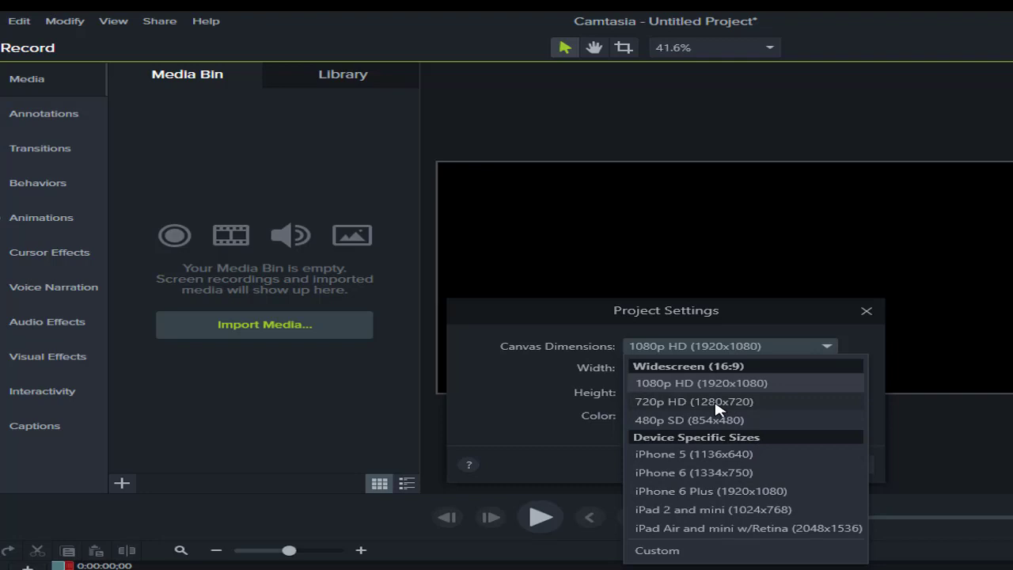
left_click(718, 408)
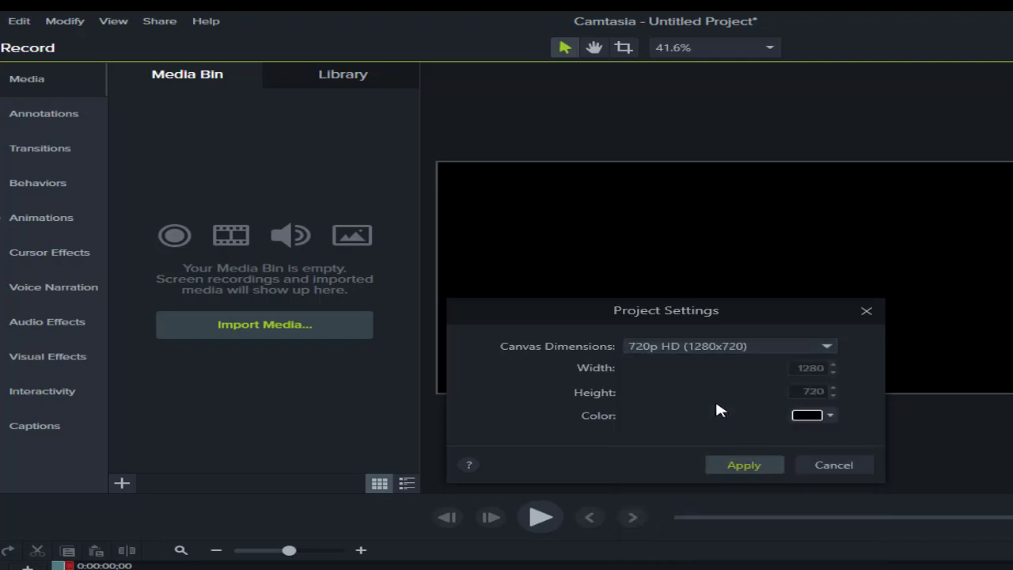
left_click(745, 466)
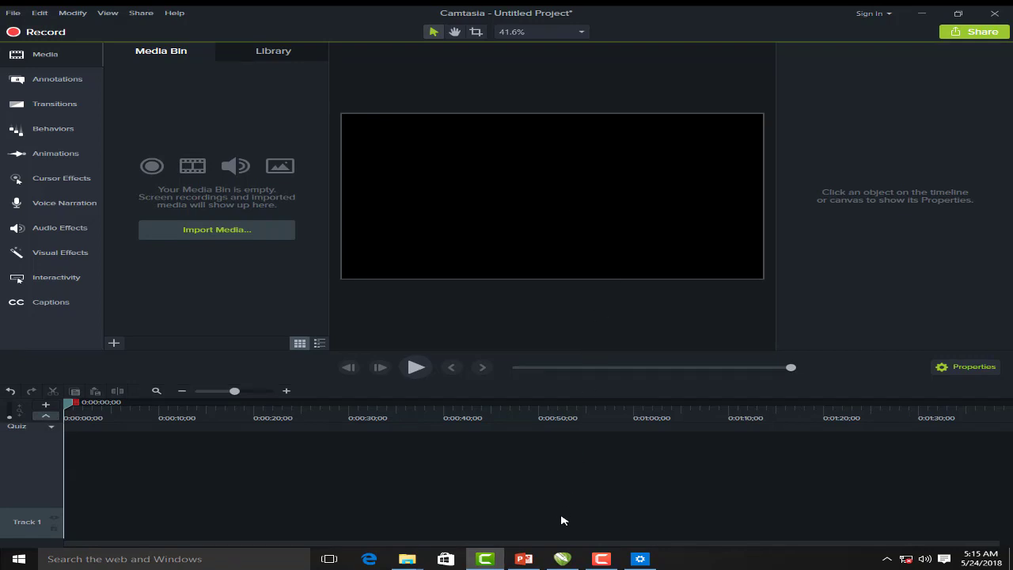
left_click(562, 559)
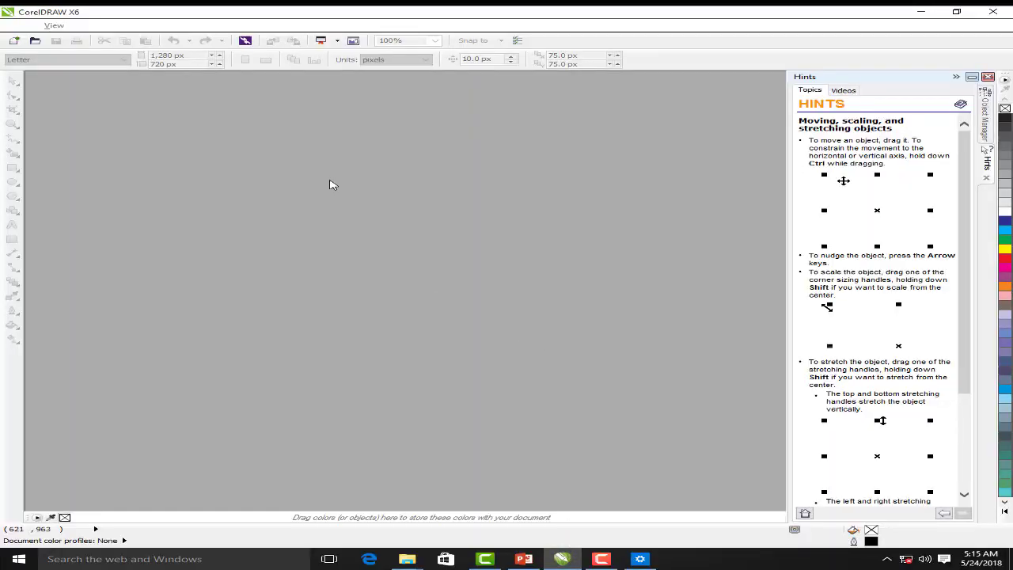
Create a new Untitled-1 document and switch its measurement units to pixels
left_click(26, 25)
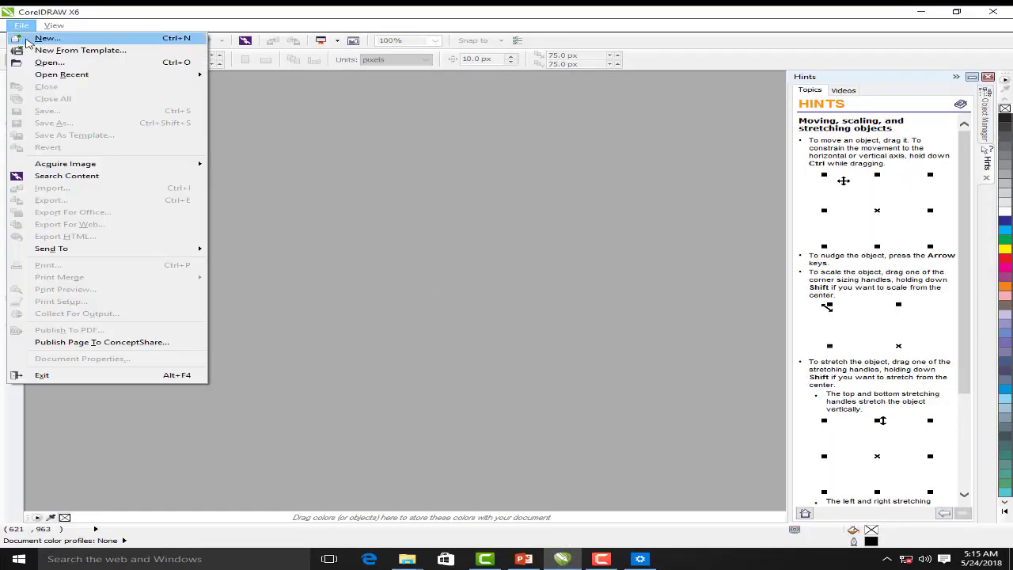
left_click(40, 36)
left_click(508, 387)
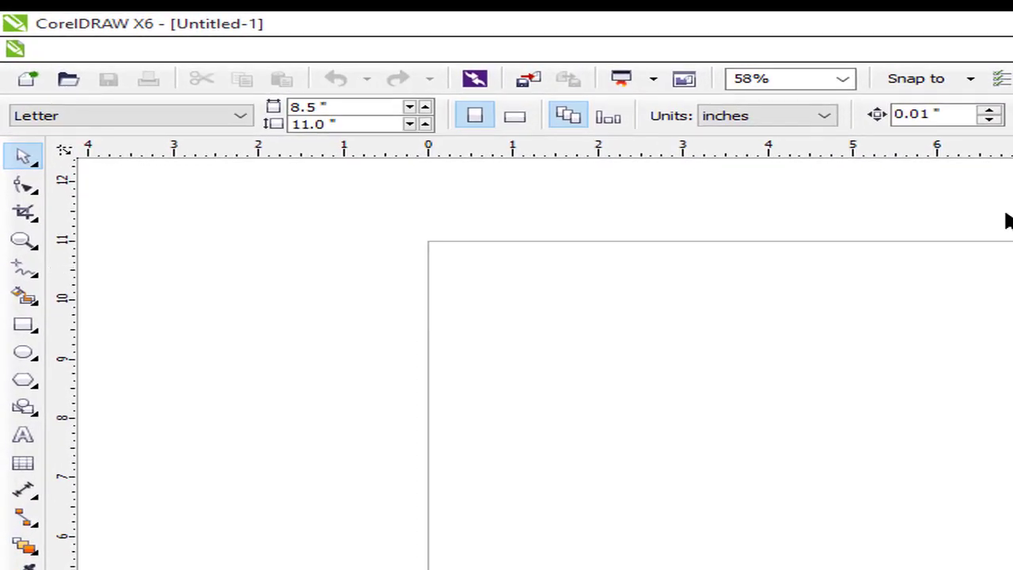
left_click(765, 118)
left_click(756, 190)
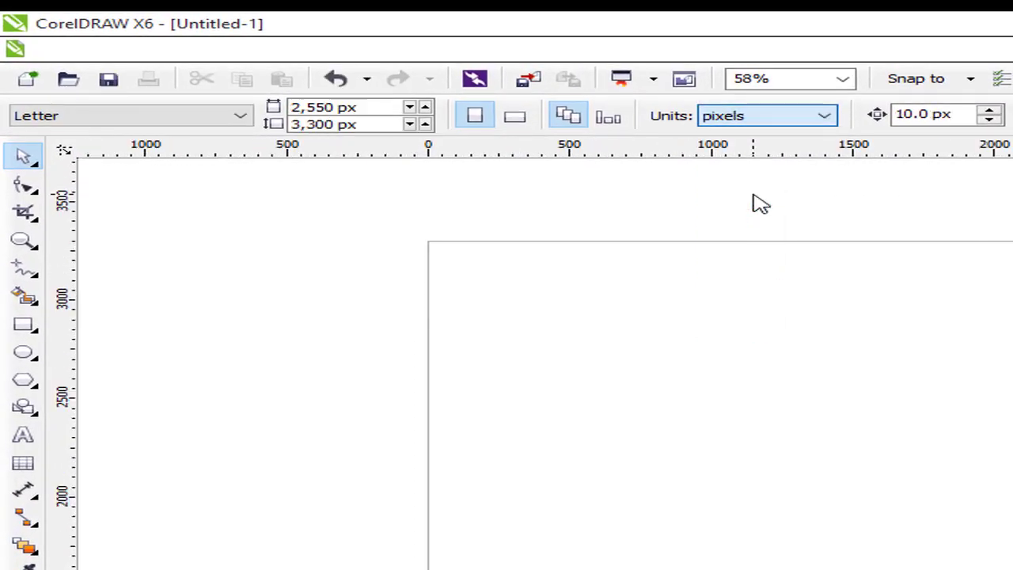
Resize the page to 1,280 px wide by 720 px high
double_click(348, 107)
left_click_drag(278, 108, 150, 125)
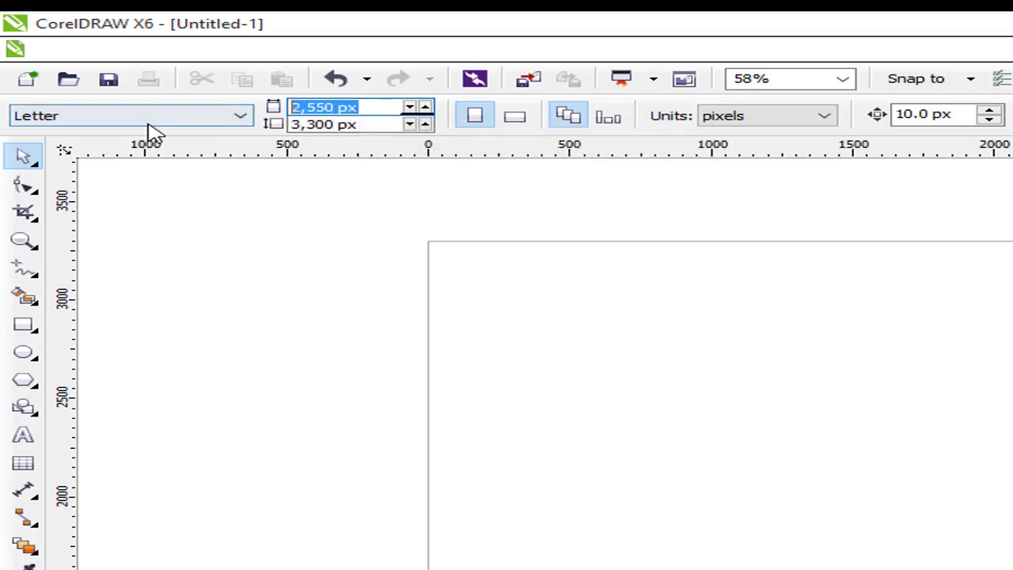
type("1,")
type("280")
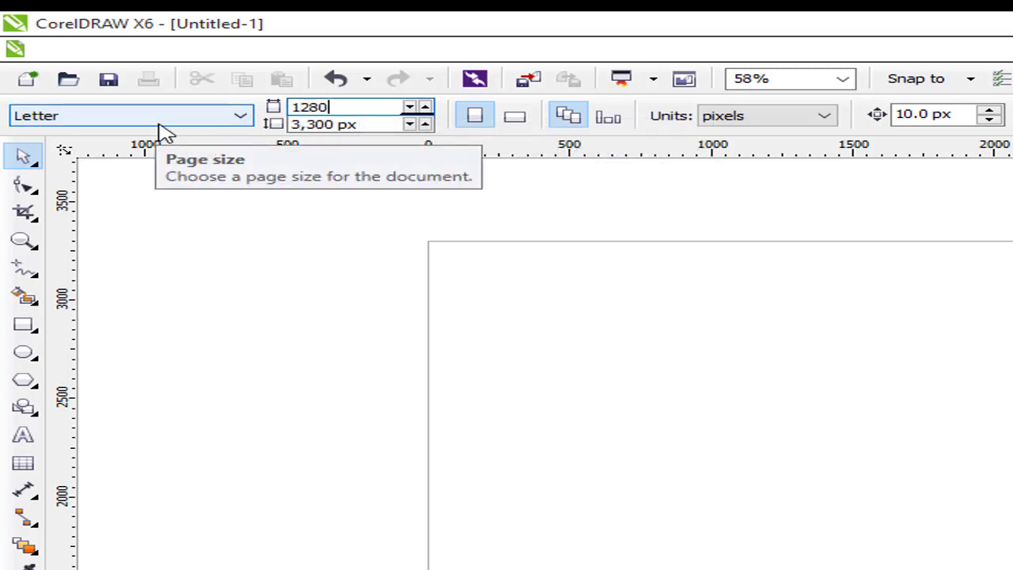
key("Tab")
type("7")
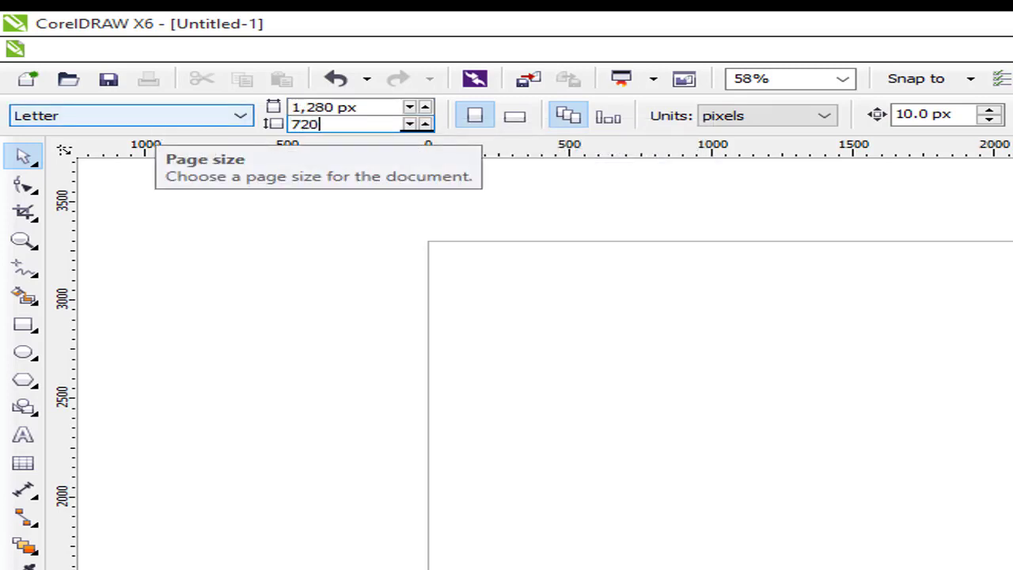
type("20")
key("Return")
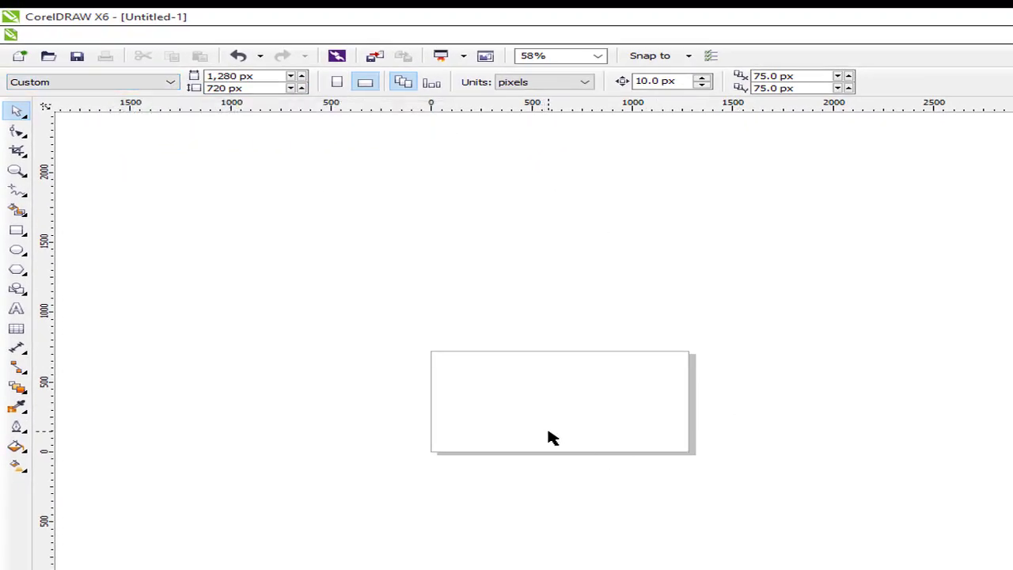
Start an import from the canvas and browse to the D:\Wallpaper\Projects folder
scroll(553, 438, "up", 3)
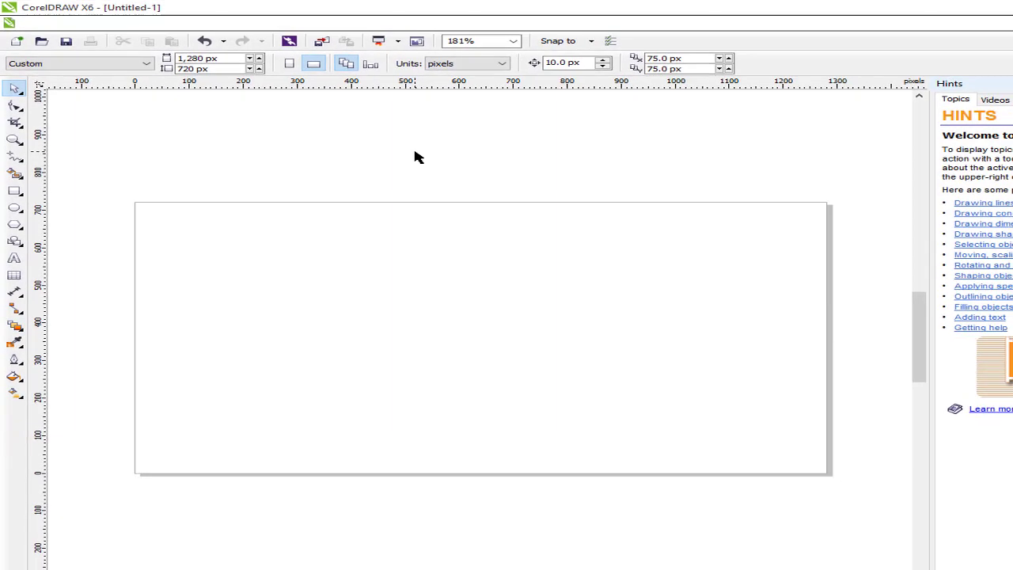
right_click(414, 157)
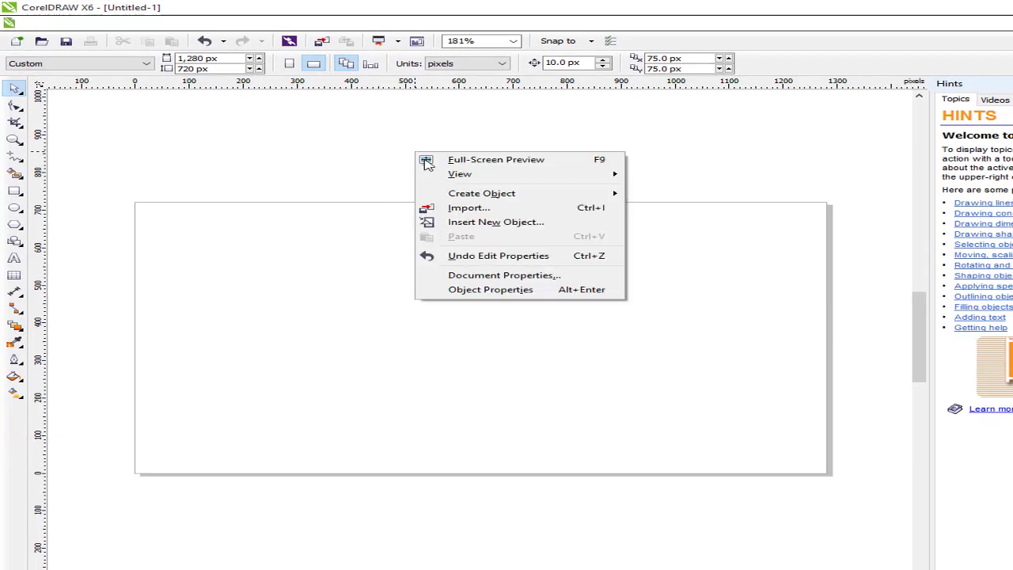
left_click(477, 207)
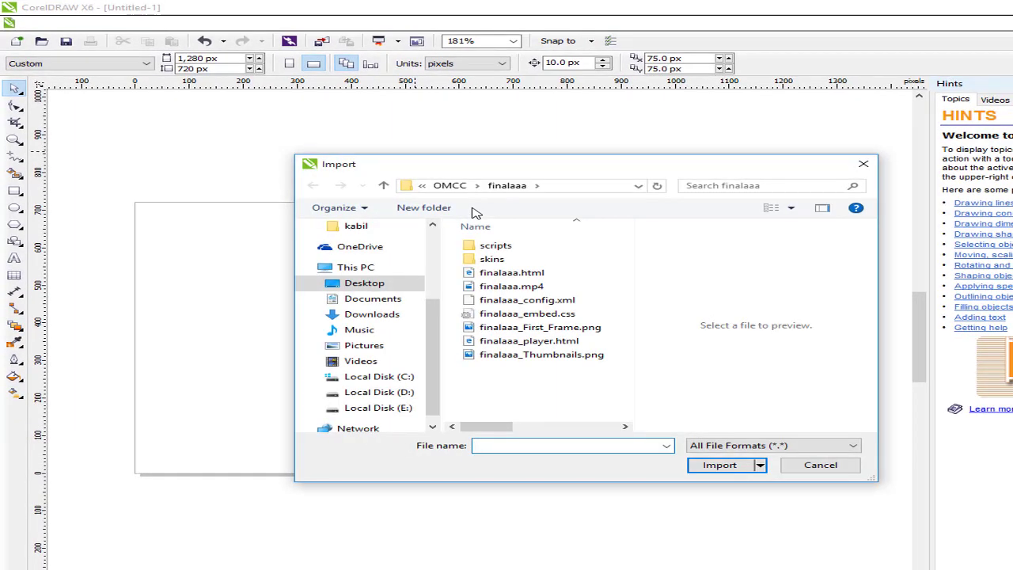
mouse_move(434, 331)
left_mouse_down()
mouse_move(436, 285)
mouse_move(434, 342)
left_mouse_up()
left_click(407, 392)
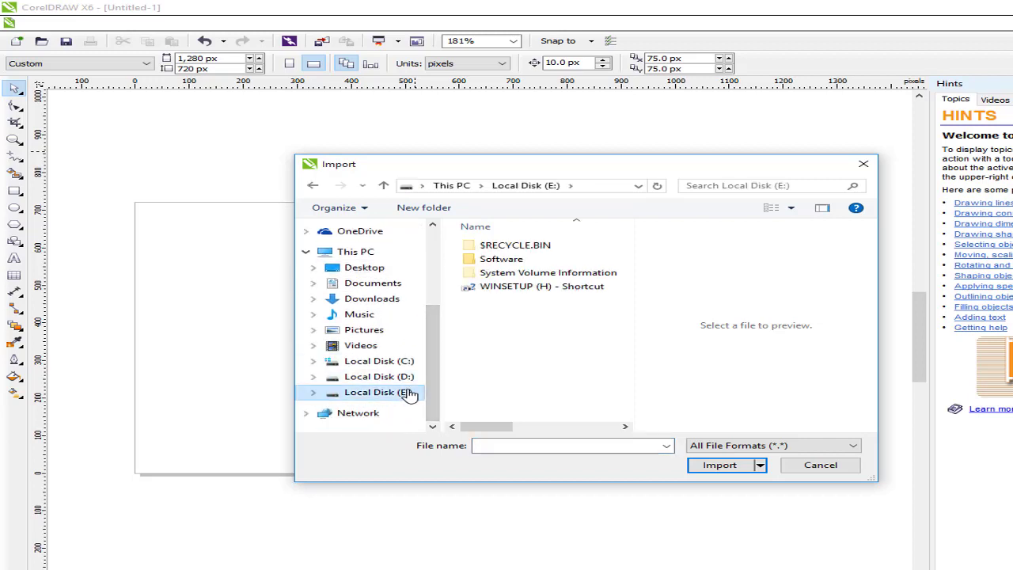
left_click(396, 378)
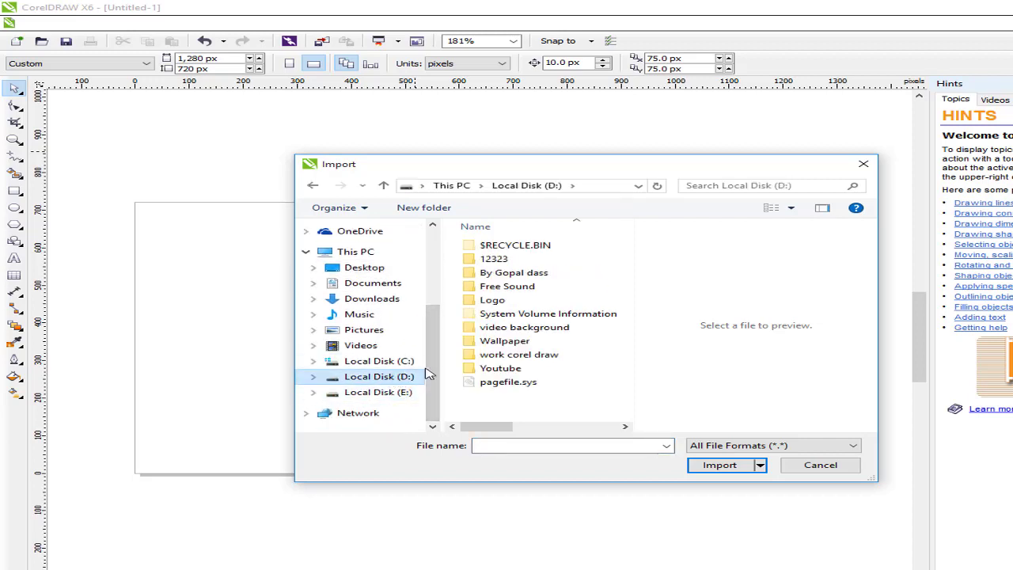
double_click(506, 342)
double_click(501, 275)
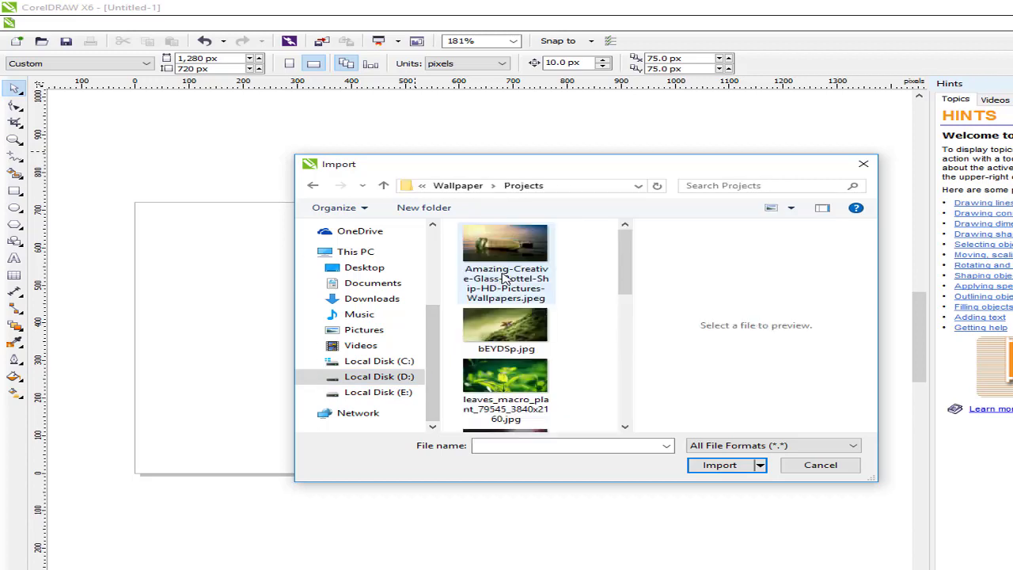
Import six photos: bottle ship, bEYDSp.jpg, leaves macro, cherry, red leaf and orchids
left_click(523, 259)
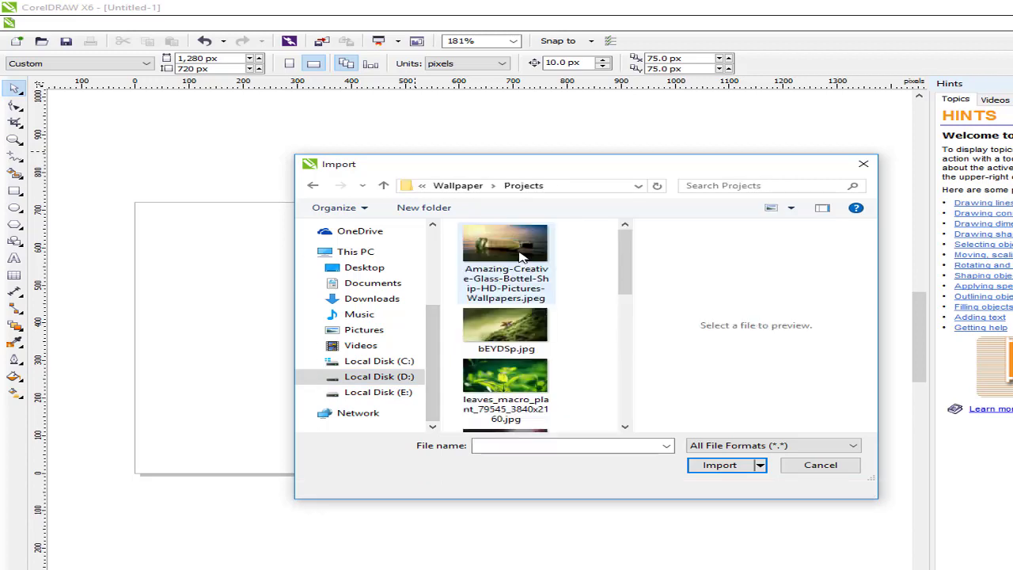
left_click(519, 336, "ctrl")
left_click(517, 380, "ctrl")
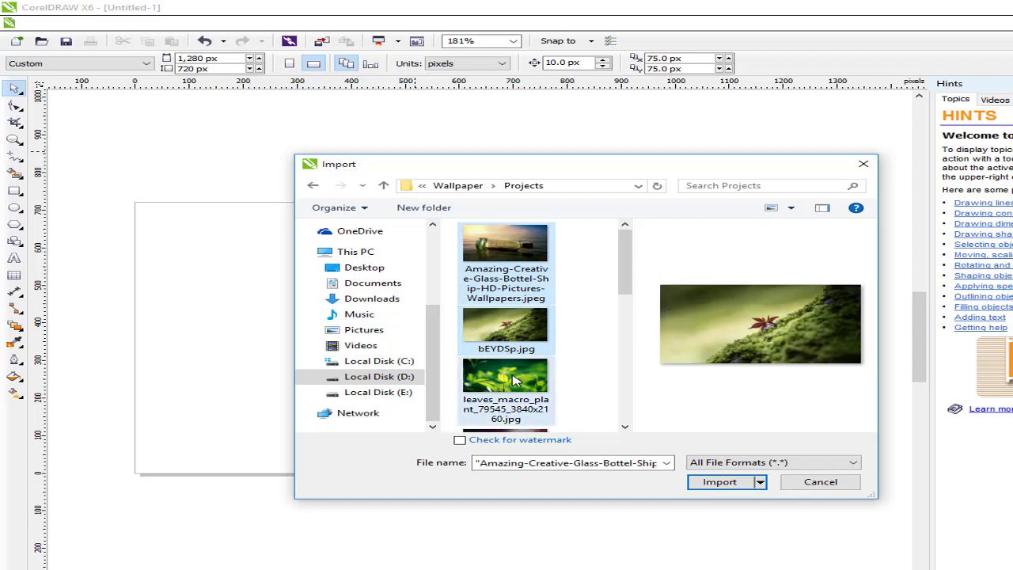
left_click_drag(623, 291, 626, 326)
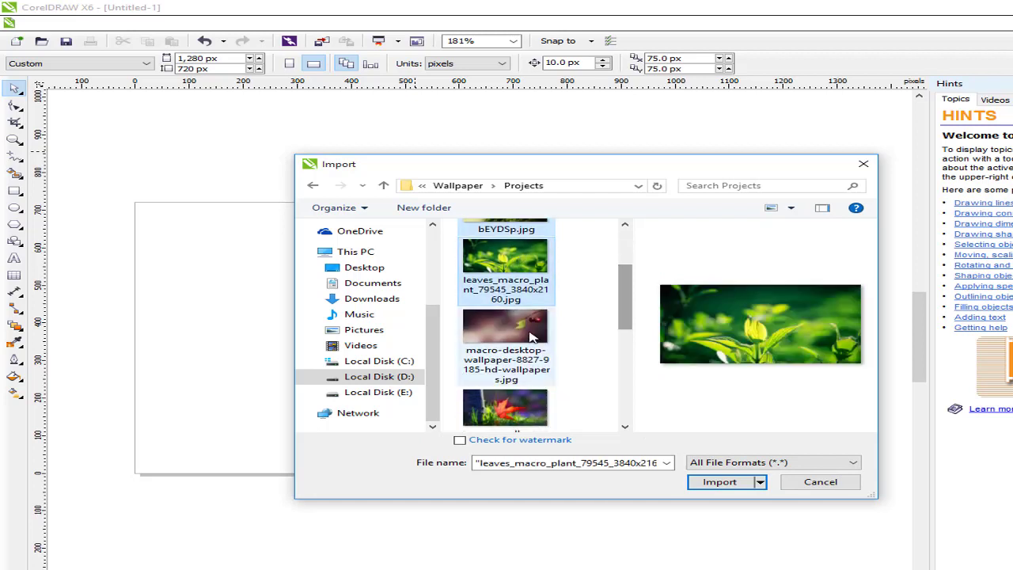
left_click(528, 337, "ctrl")
left_click(512, 408, "ctrl")
scroll(619, 345, "down", 3)
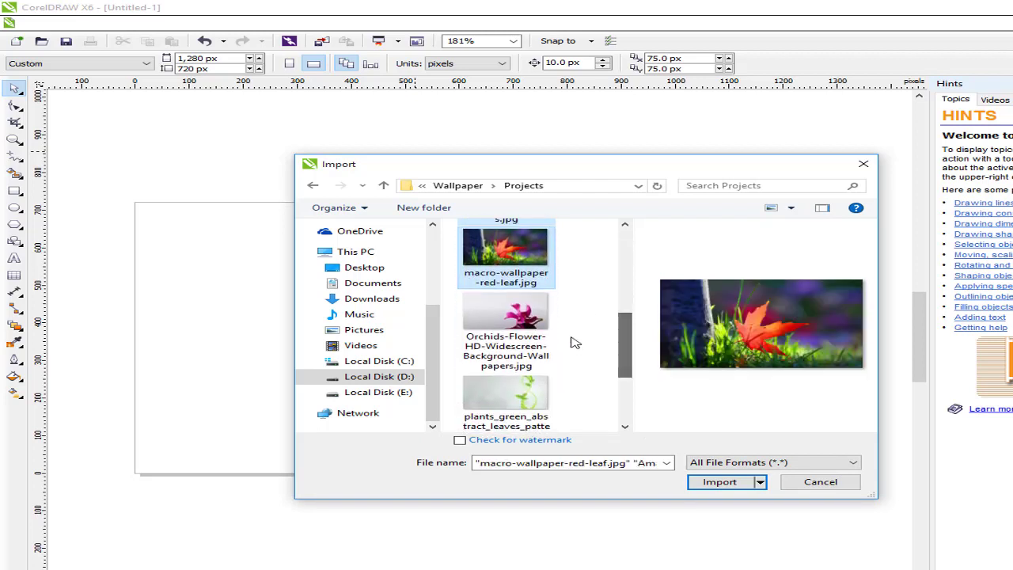
left_click(544, 328, "ctrl")
left_click(722, 482)
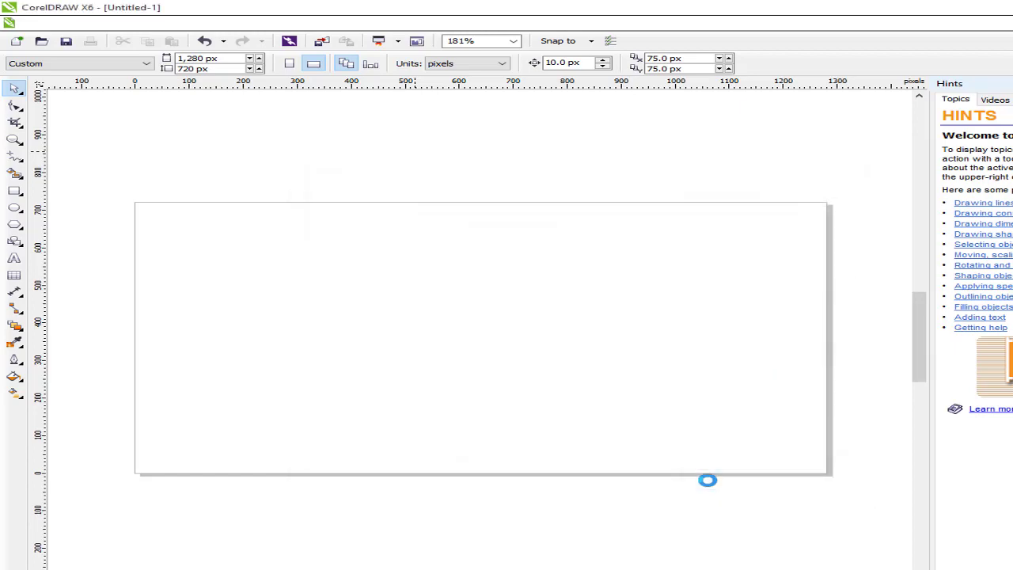
Place the bottle, moss, cherry, red-leaf and orchid photos around the page
left_click(249, 151)
left_click(480, 160)
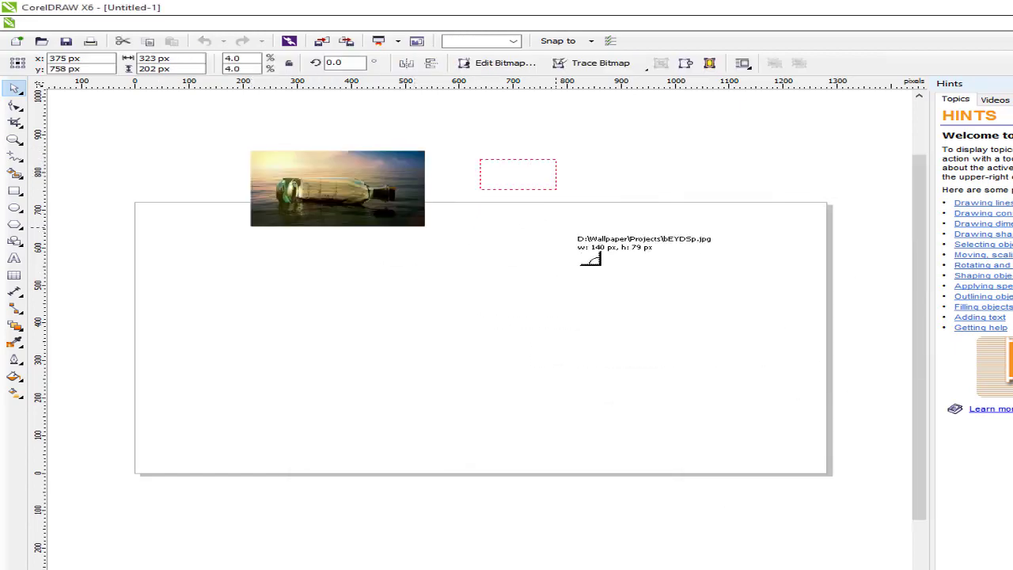
left_click_drag(345, 245, 538, 326)
left_click_drag(139, 315, 321, 395)
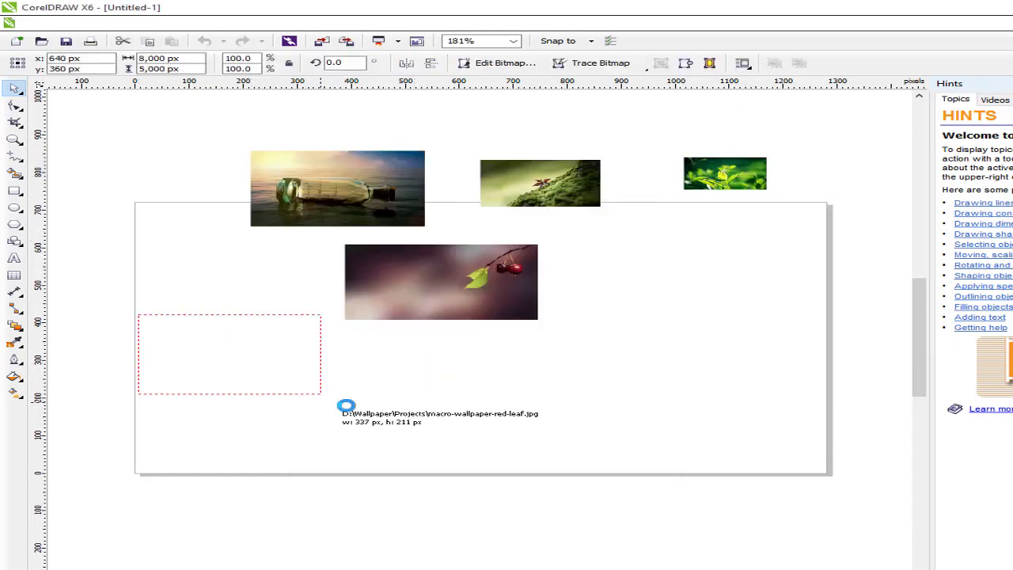
left_click_drag(448, 389, 615, 500)
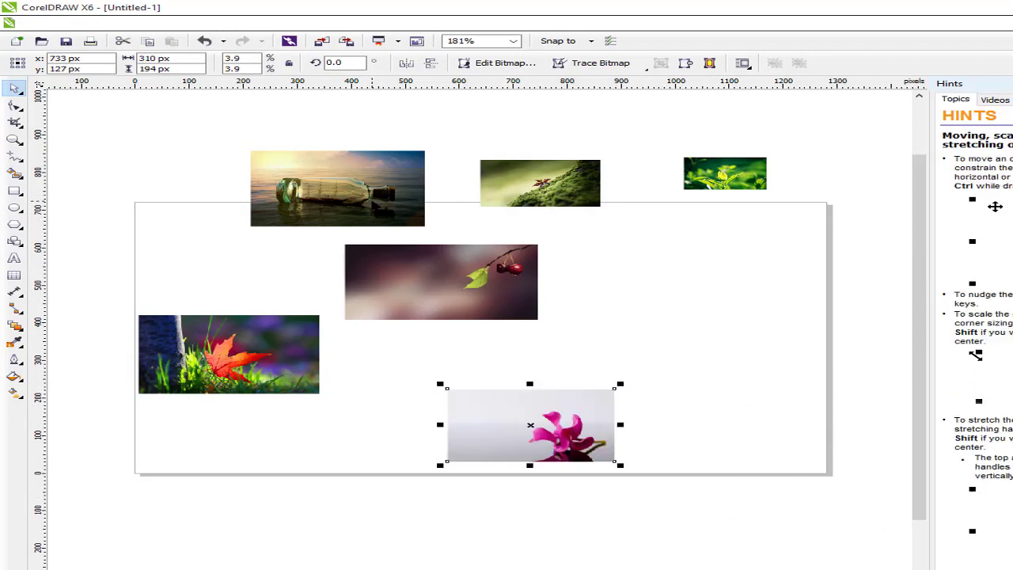
left_click_drag(338, 188, 269, 181)
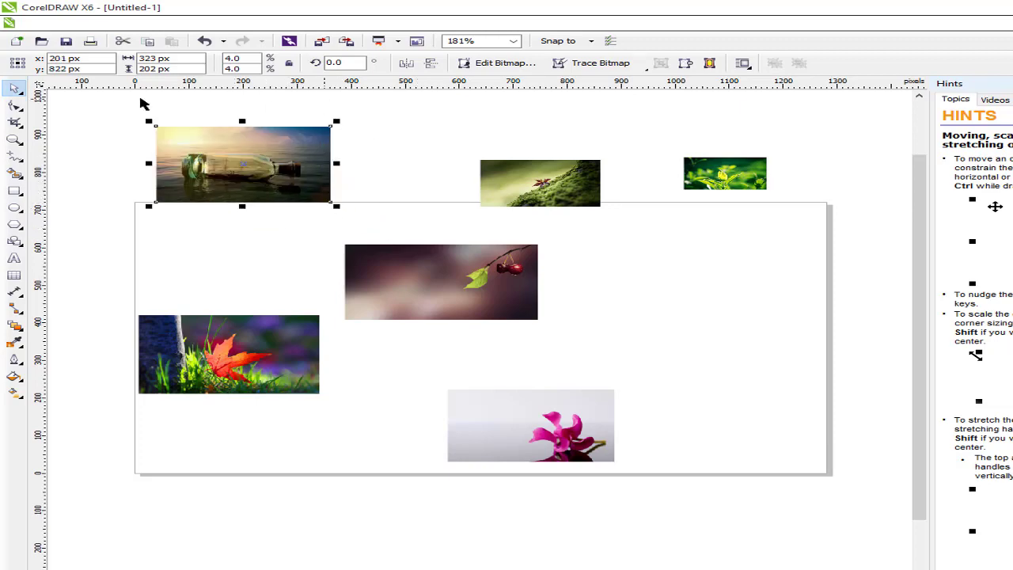
Resize the bottle photo to 1280 x 720 px and centre it
left_click(162, 60)
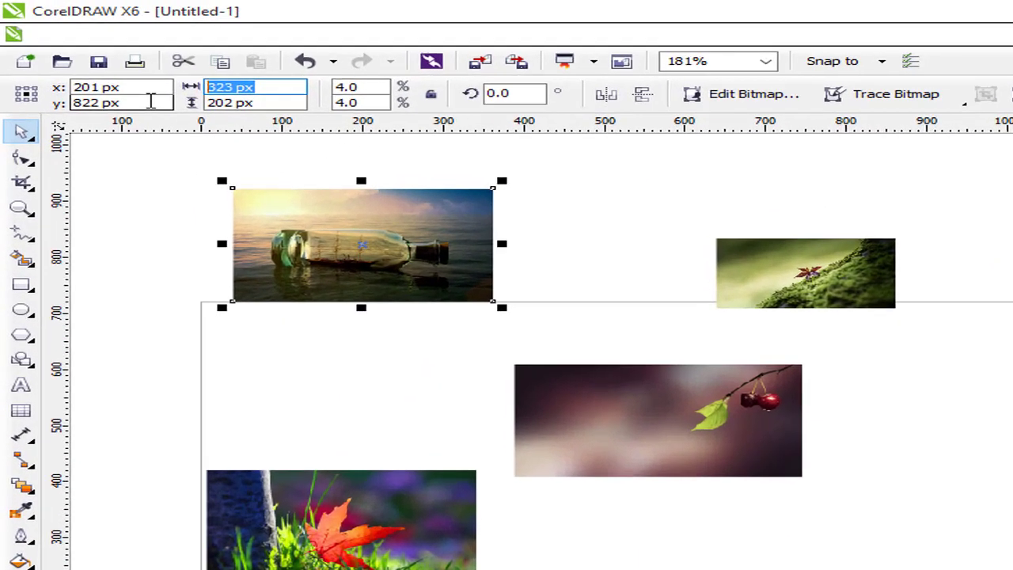
type("1")
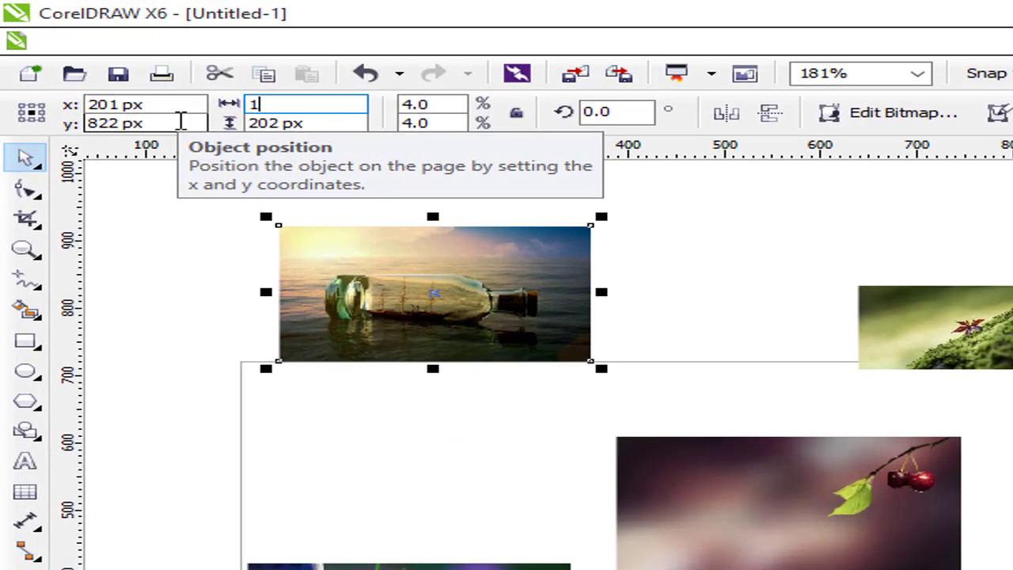
type("280")
key("Tab")
type("7")
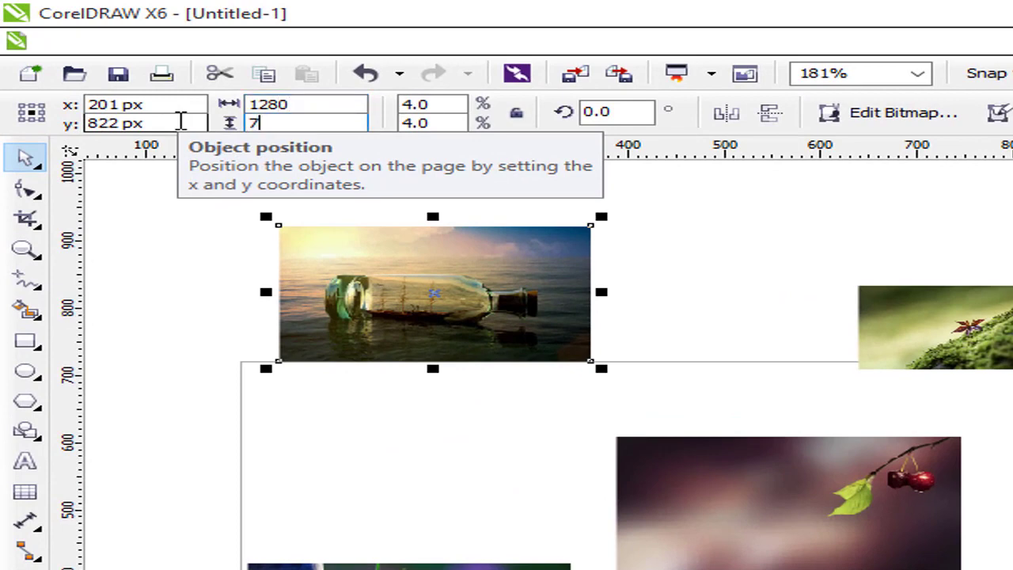
type("20")
key("Return")
key("p")
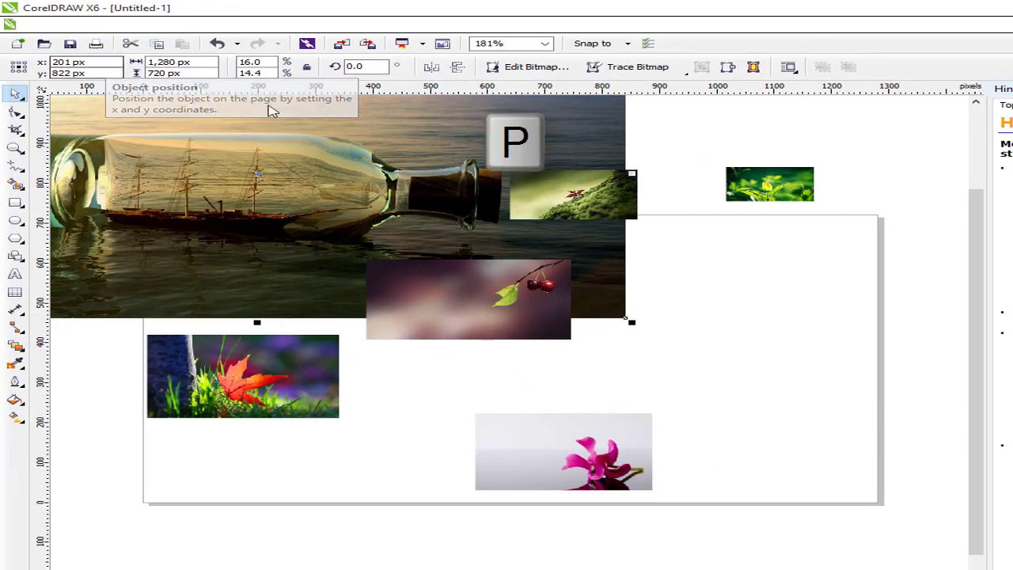
Enlarge the moss, cherry, red-leaf and orchid photos to 1280 x 720 px
left_click(614, 204)
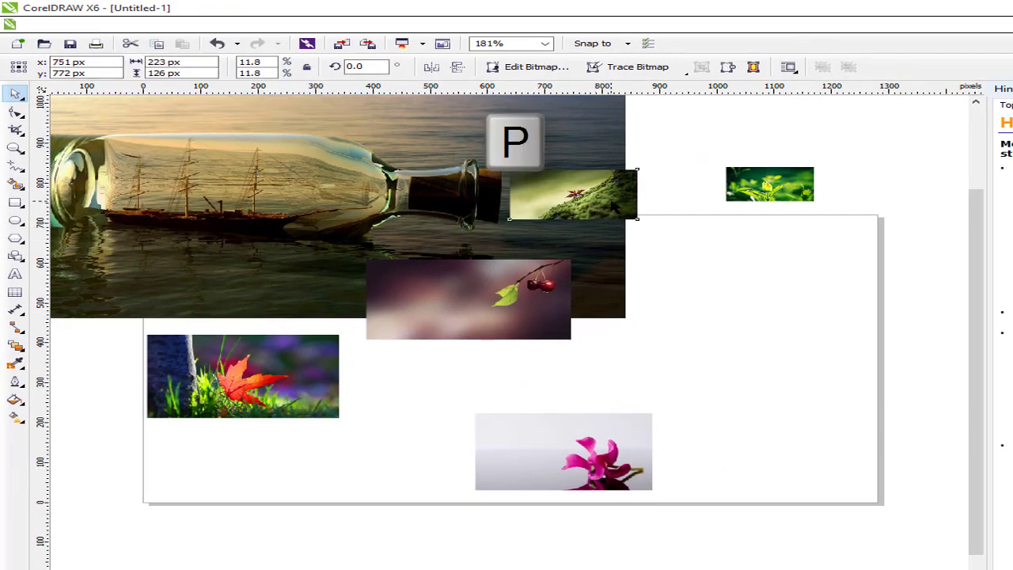
key("ctrl+r")
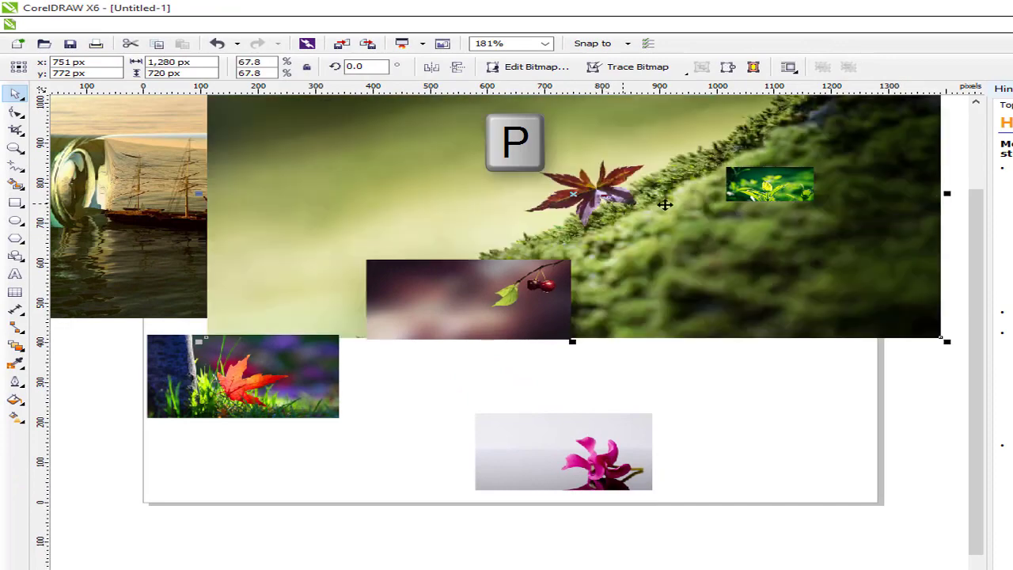
left_click(528, 301)
key("ctrl+r")
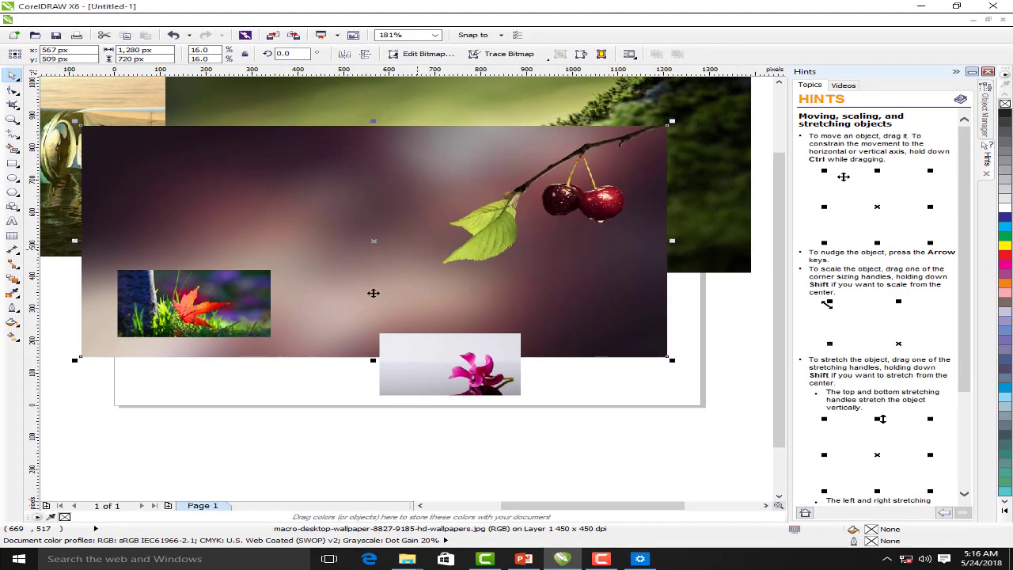
left_click(248, 323)
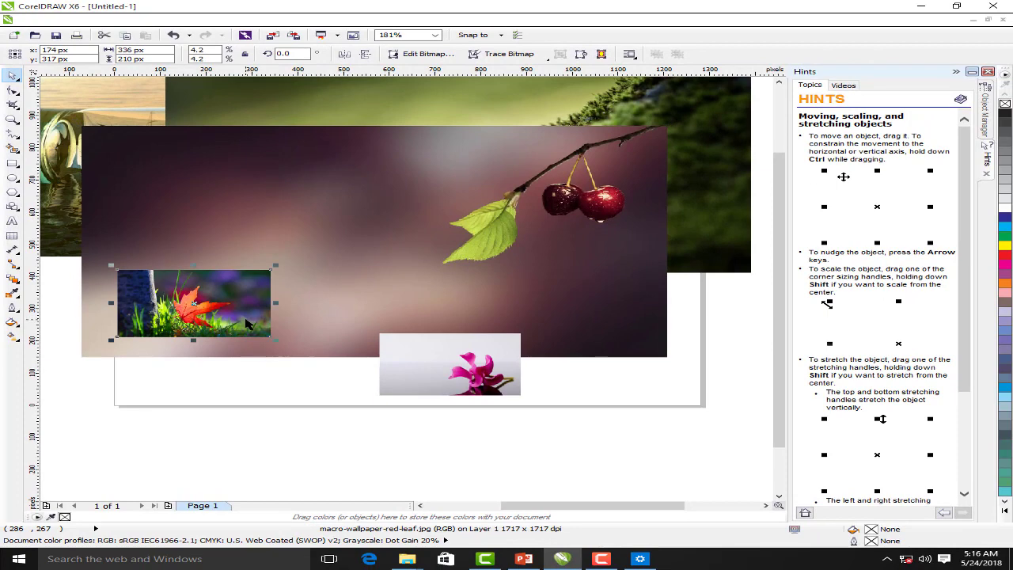
key("ctrl+r")
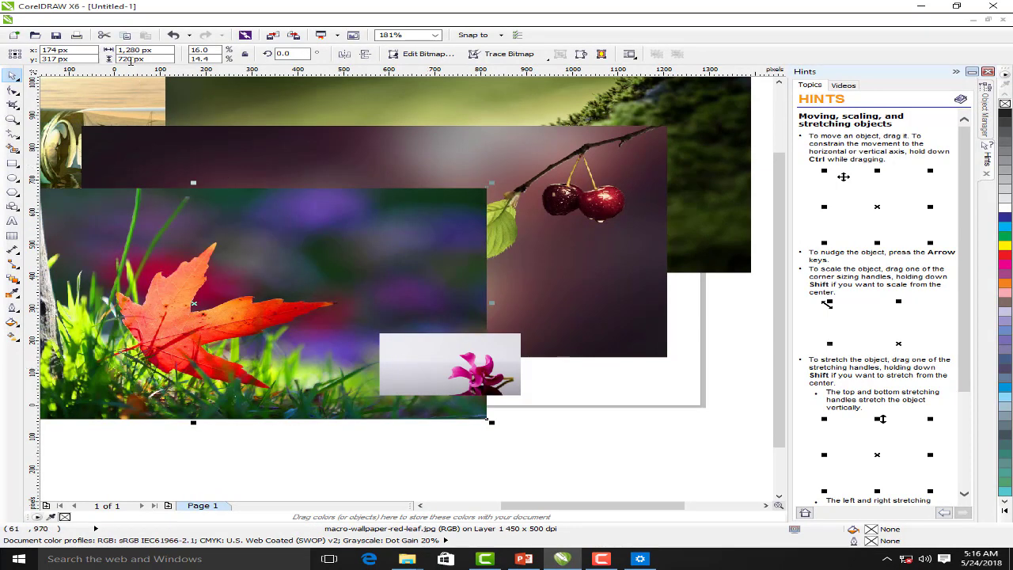
left_click(458, 367)
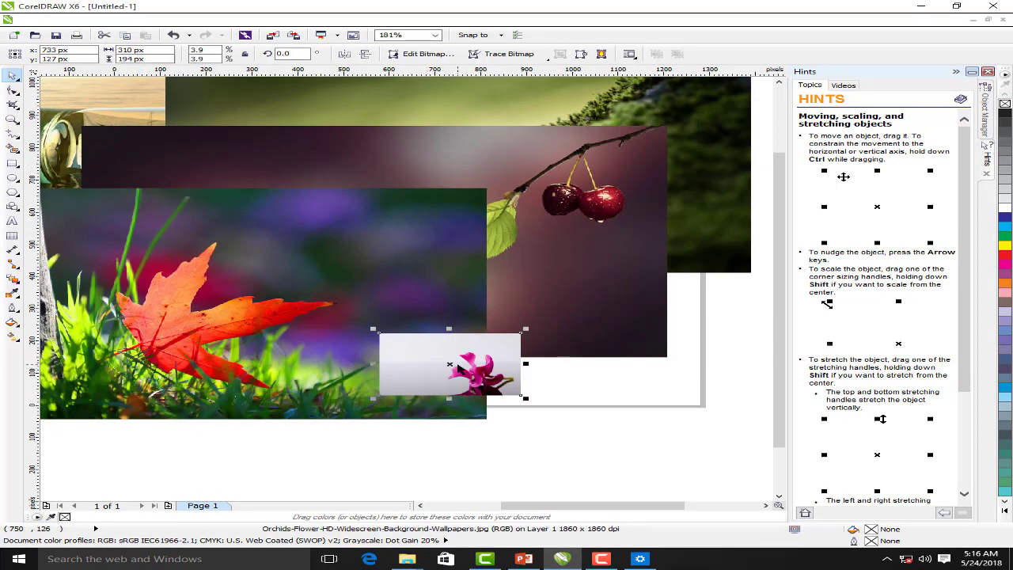
key("ctrl+r")
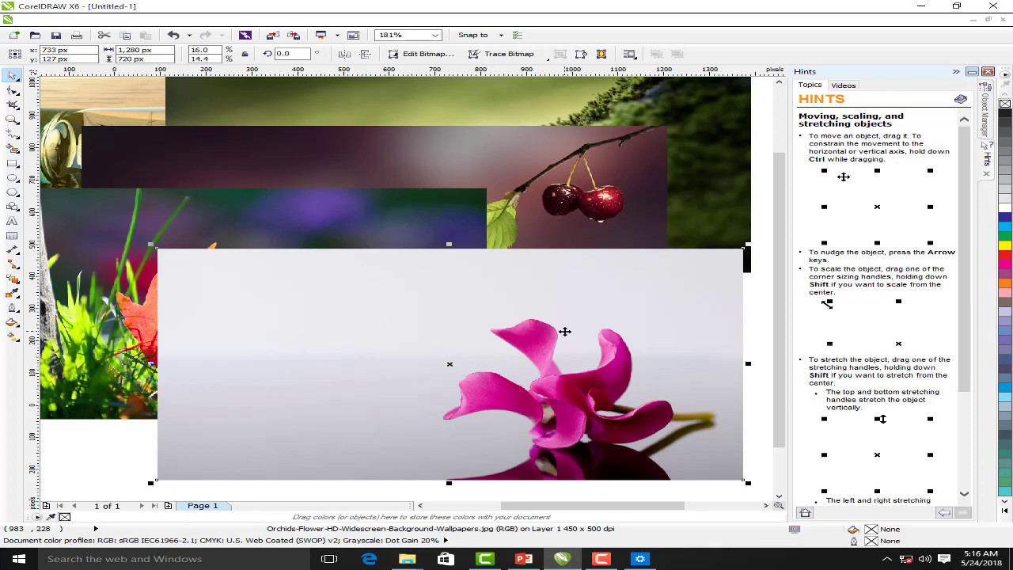
Move all six photos together up-left off the page
scroll(753, 285, "down", 1)
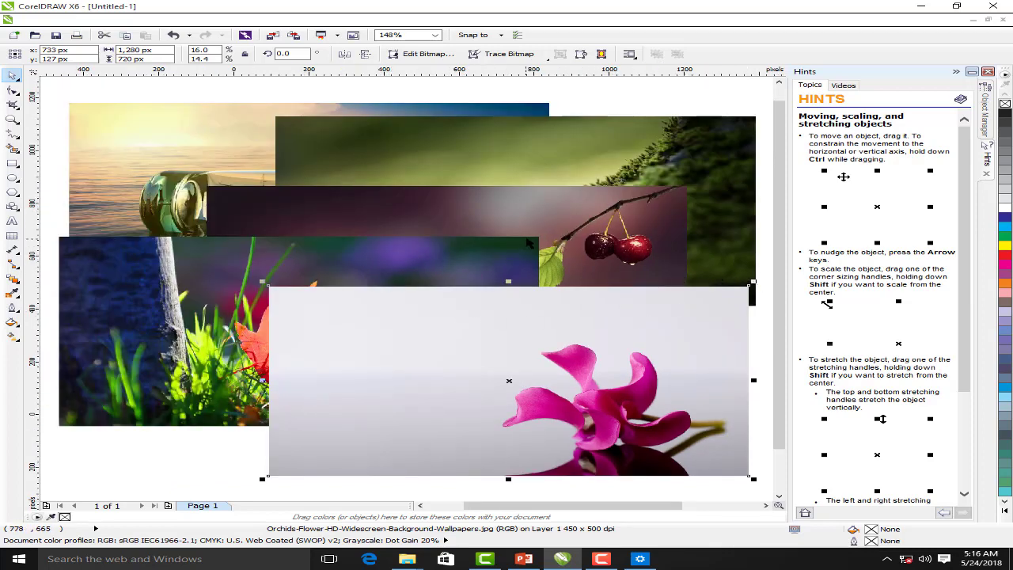
scroll(526, 238, "down", 1)
left_click_drag(235, 158, 740, 430)
left_click_drag(630, 345, 352, 258)
left_click(502, 181)
Centre the orchid photo on the page and start exporting it
left_click(317, 220)
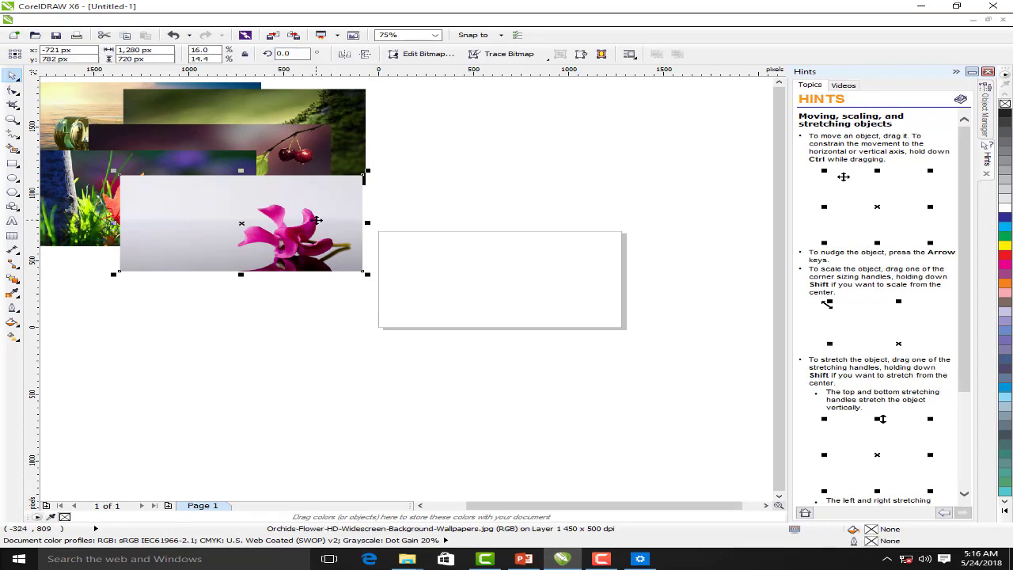
key("p")
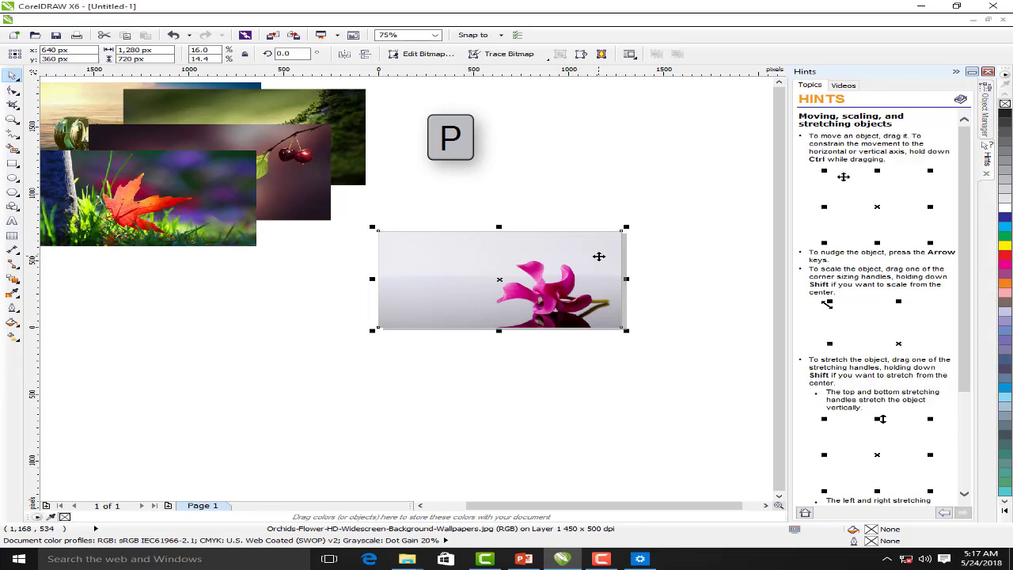
key("ctrl+e")
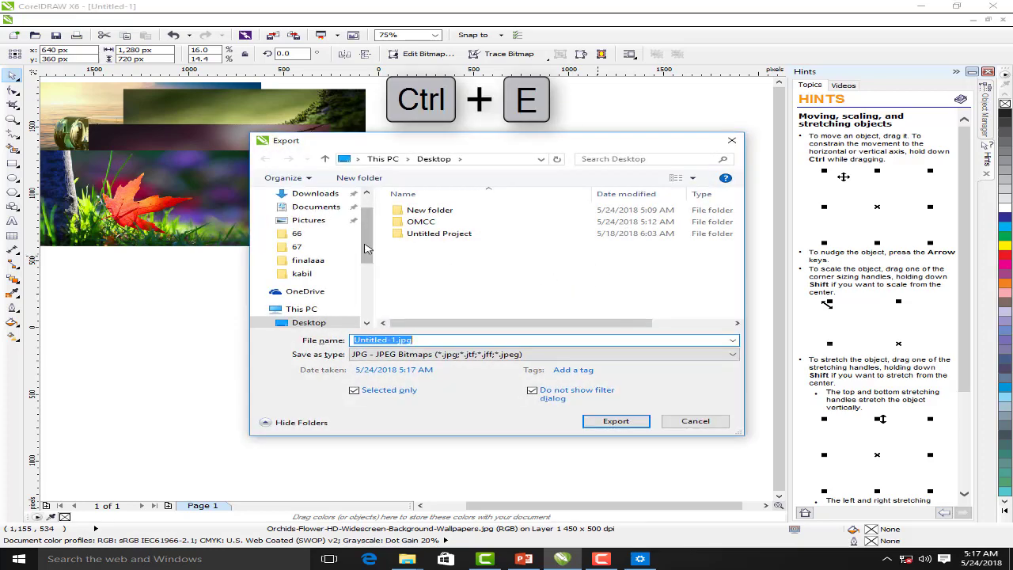
Create a new 'Camtasia project' folder on the Desktop
left_click_drag(365, 244, 366, 228)
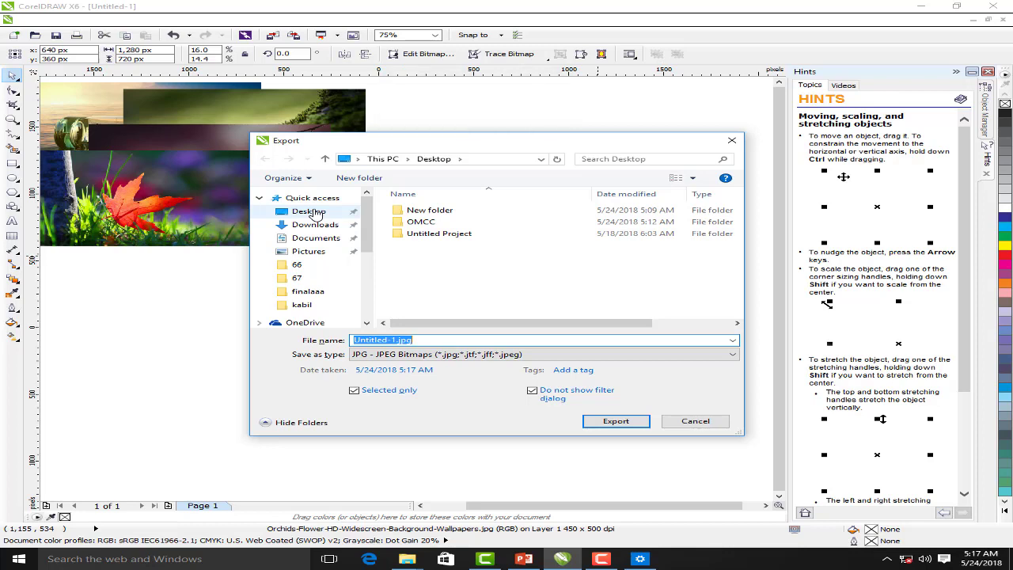
left_click(315, 214)
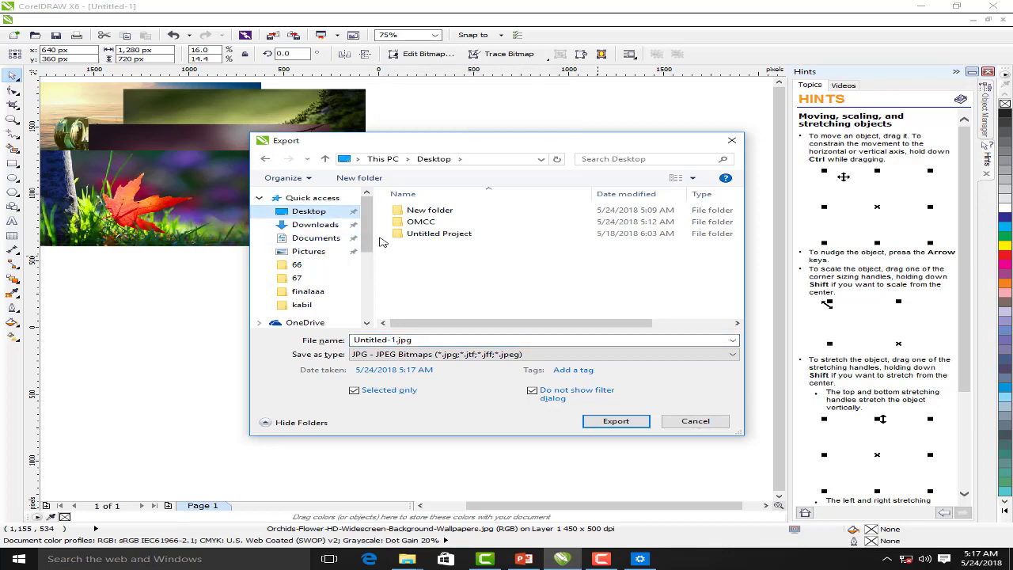
left_click(360, 178)
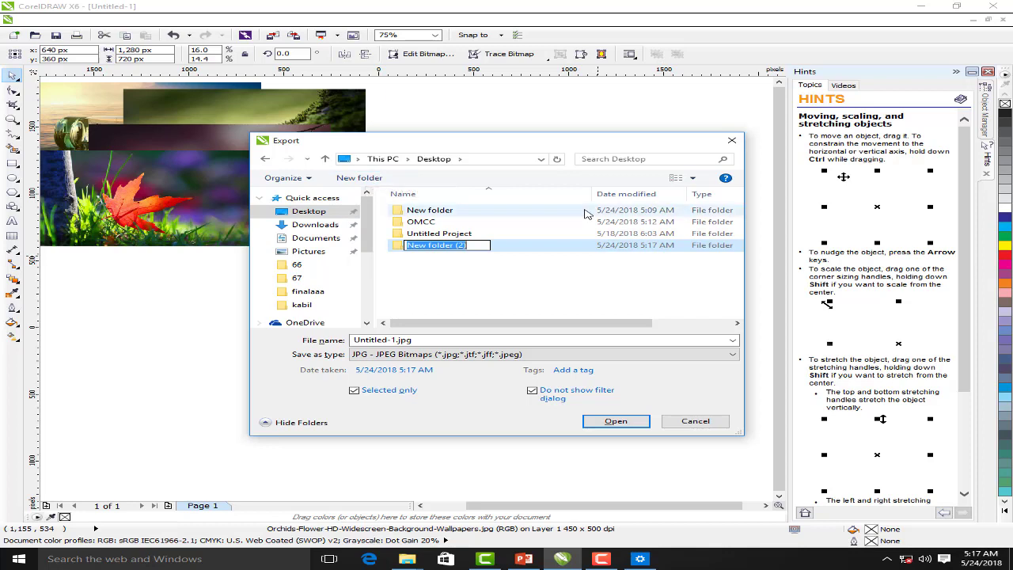
type("Camtasia project")
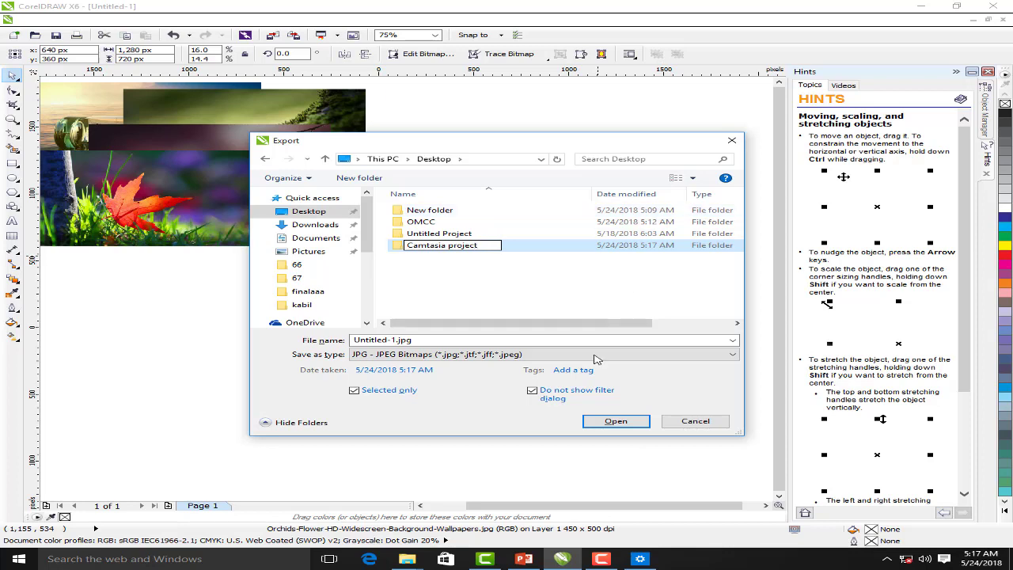
left_click_drag(423, 341, 307, 345)
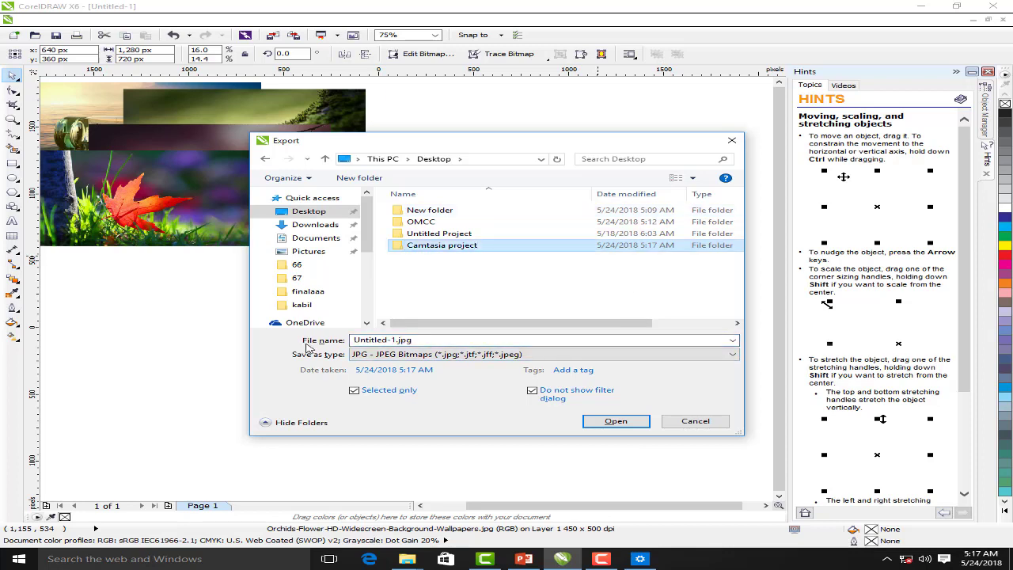
Export the selected orchid photo as 01.jpg, accepting the JPEG export settings
left_click(390, 341)
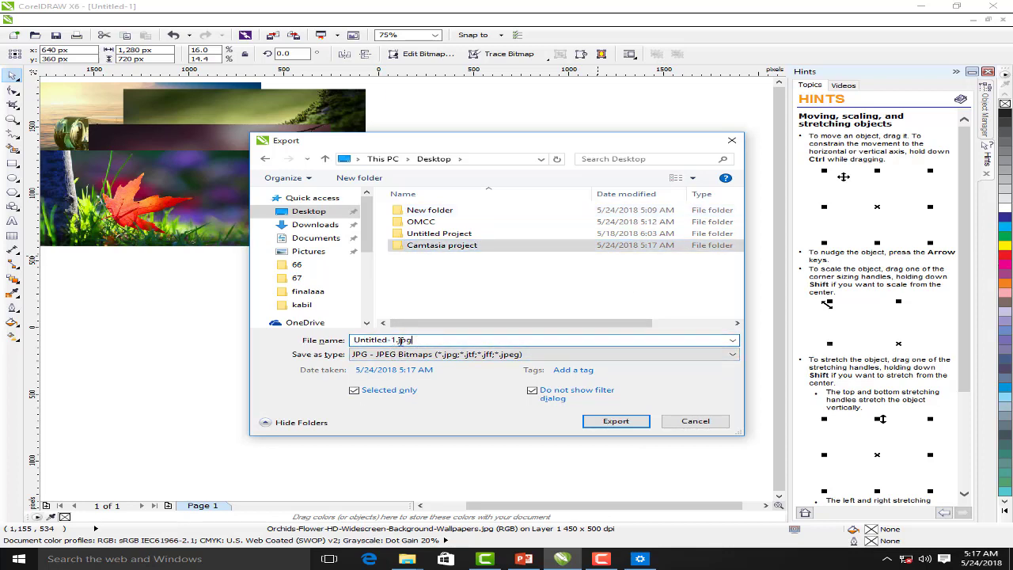
left_click_drag(402, 339, 352, 348)
type("01")
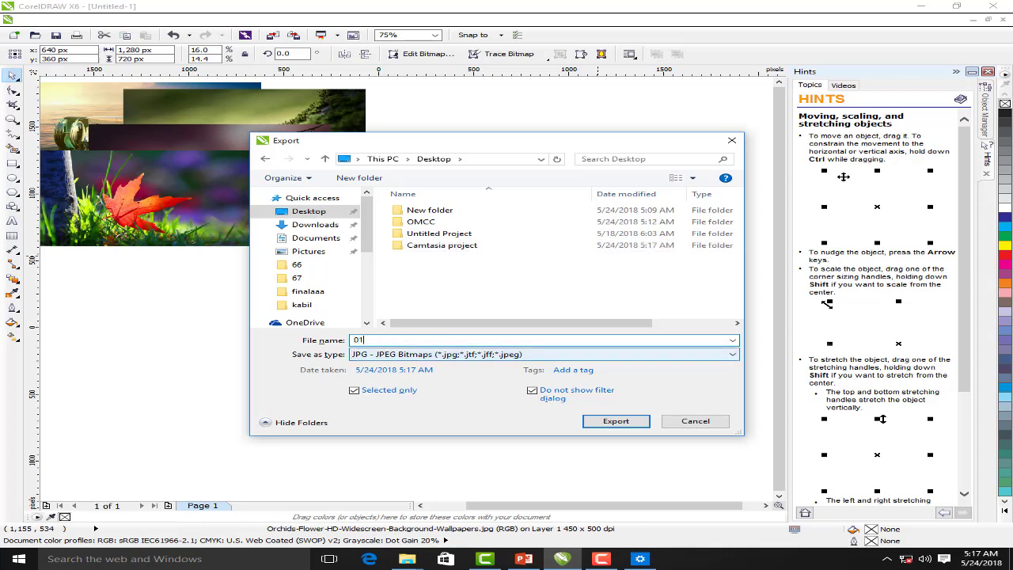
left_click(389, 391)
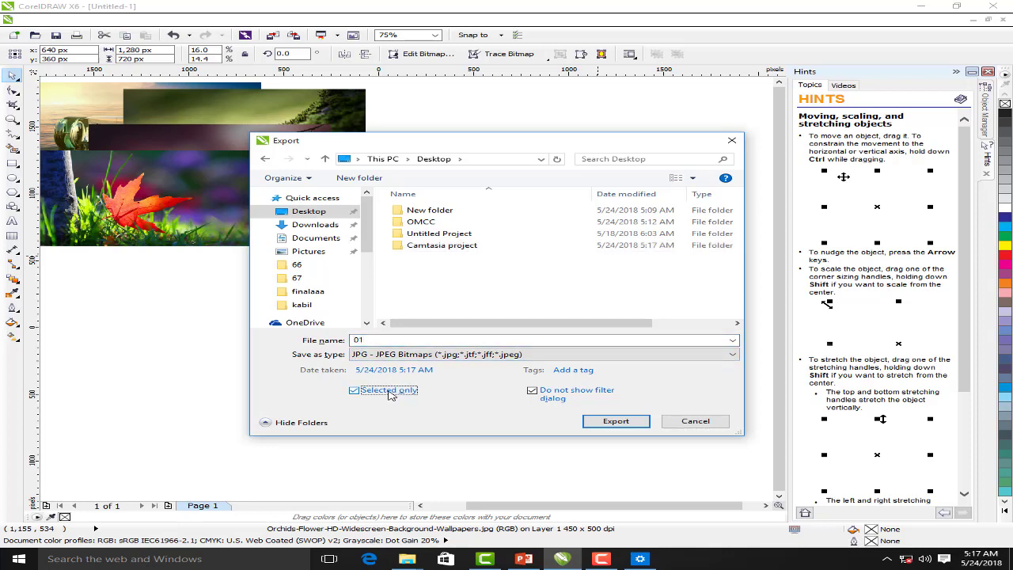
left_click(532, 391)
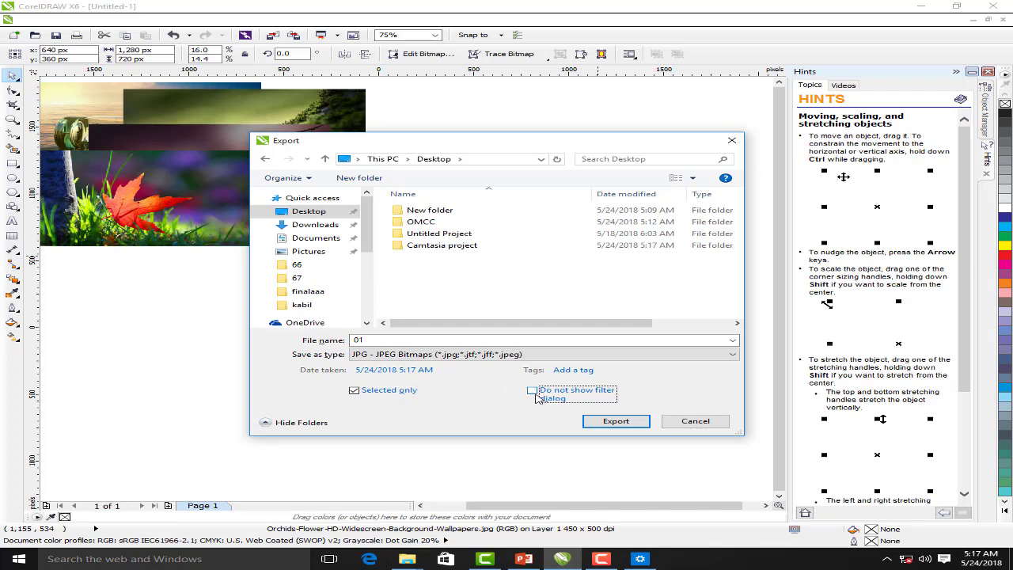
left_click(613, 423)
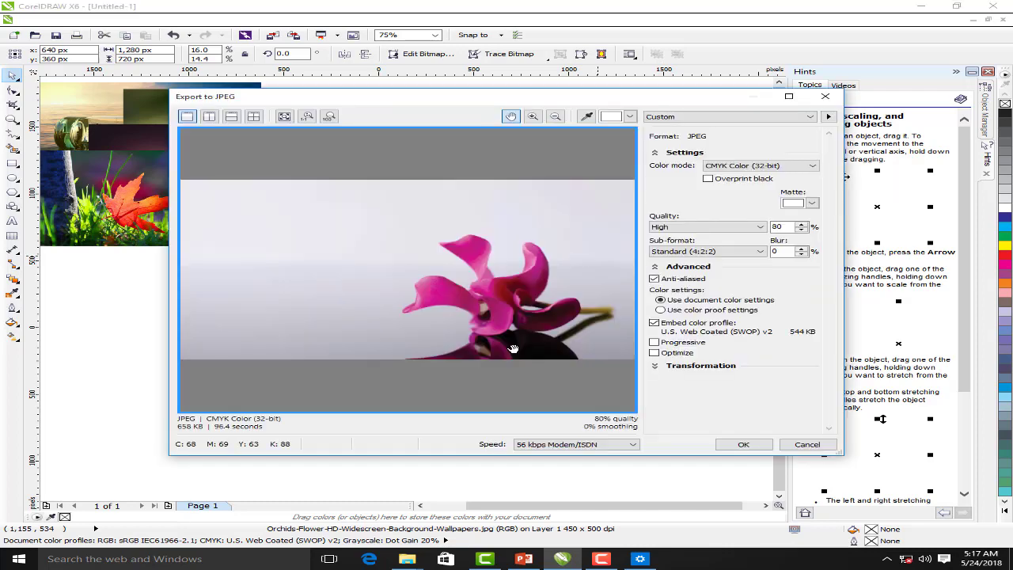
left_click(743, 444)
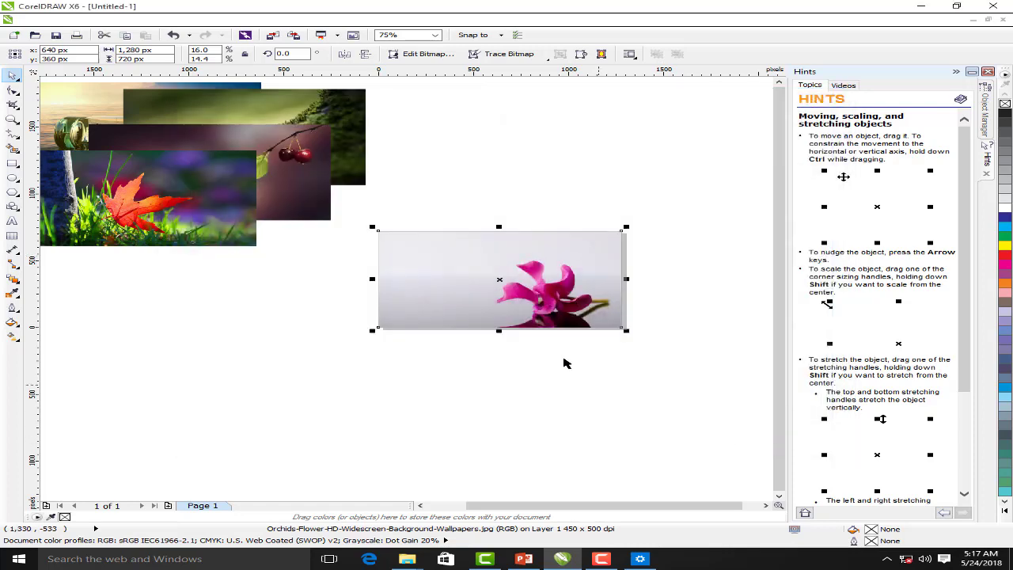
Delete the orchid photo, centre the red-leaf photo and export it as 02.jpg into Camtasia project
left_click(532, 313)
key("Delete")
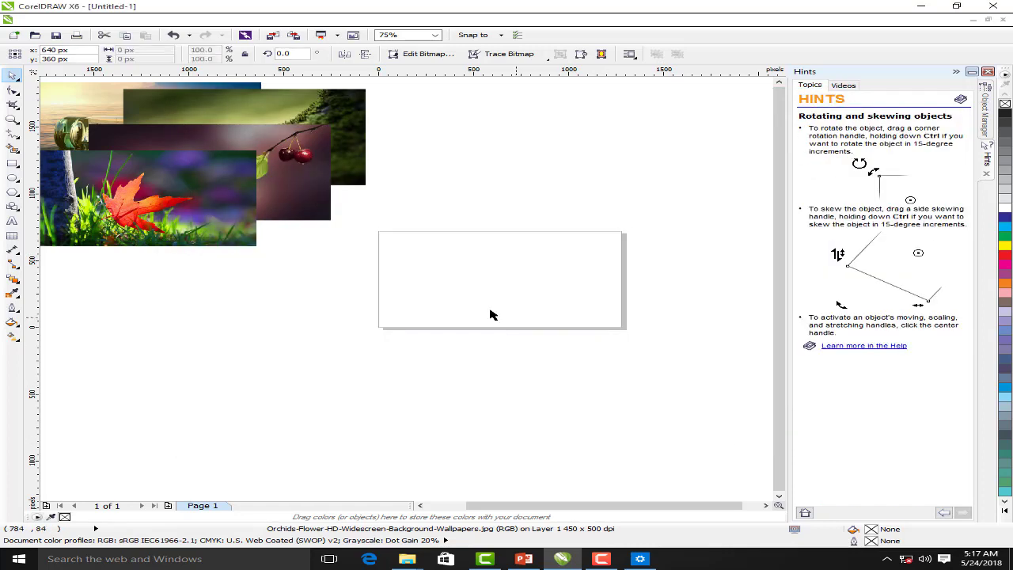
left_click(189, 226)
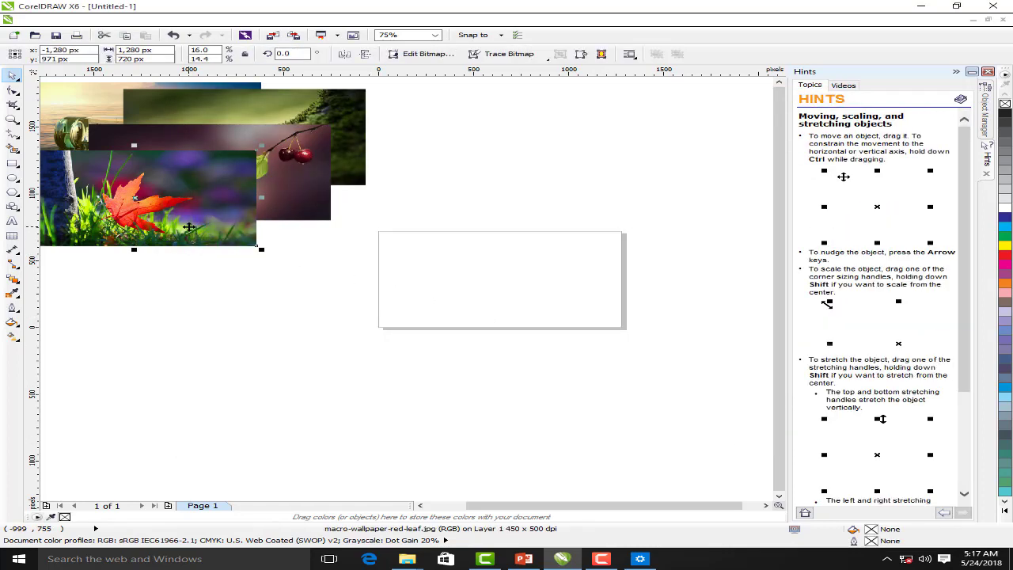
key("p")
key("ctrl+e")
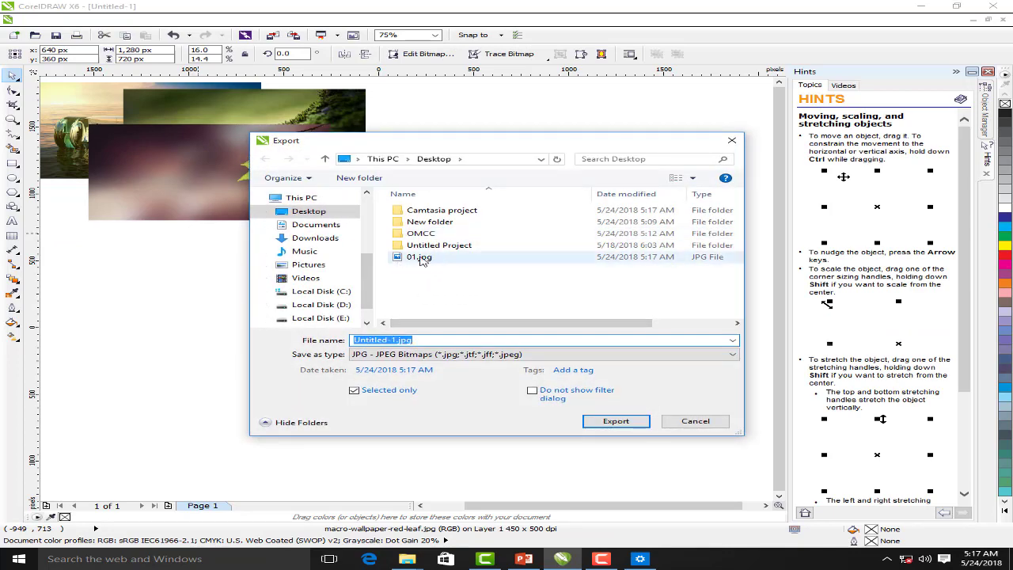
double_click(440, 210)
double_click(405, 340)
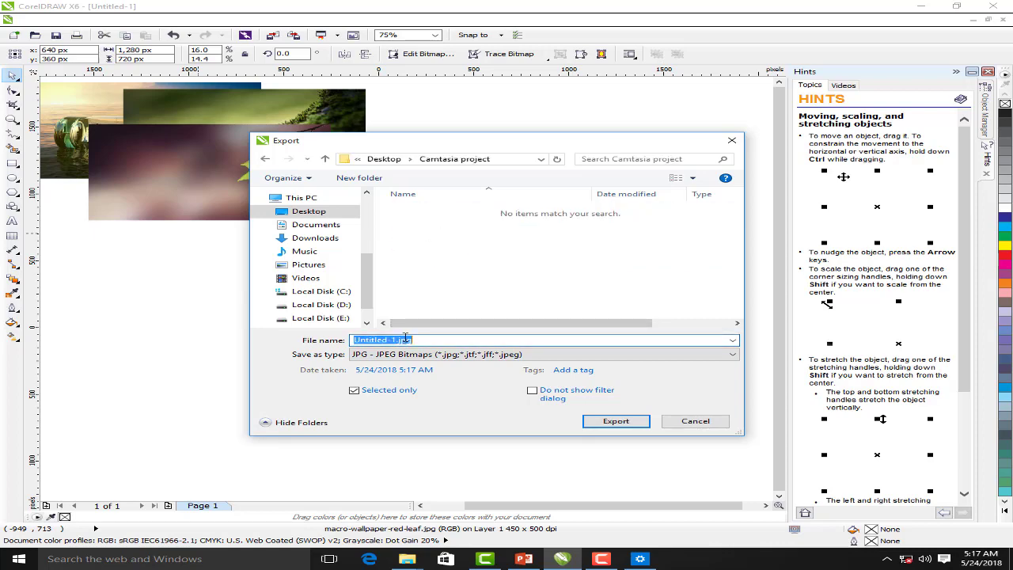
type("02")
key("Return")
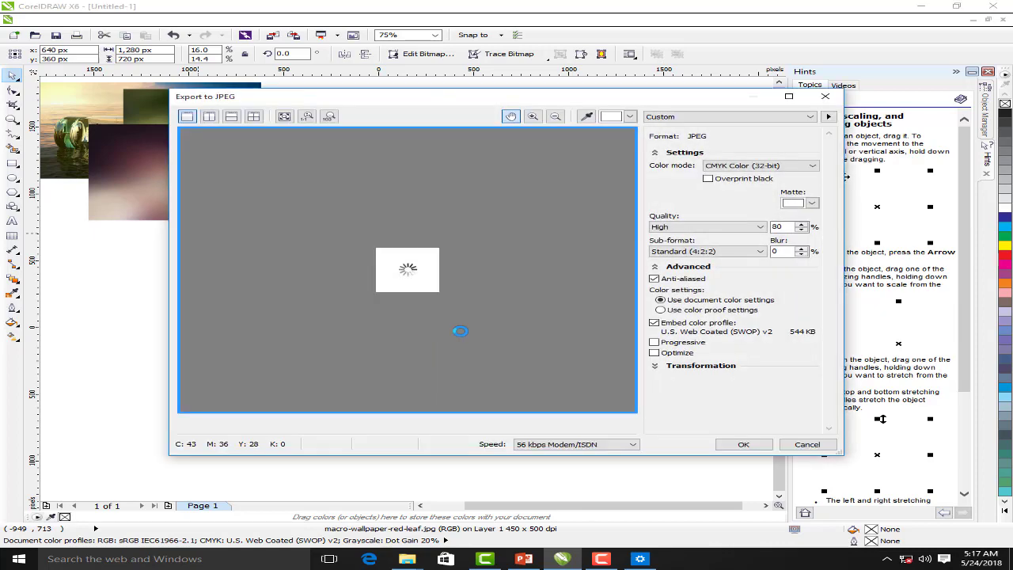
left_click(735, 444)
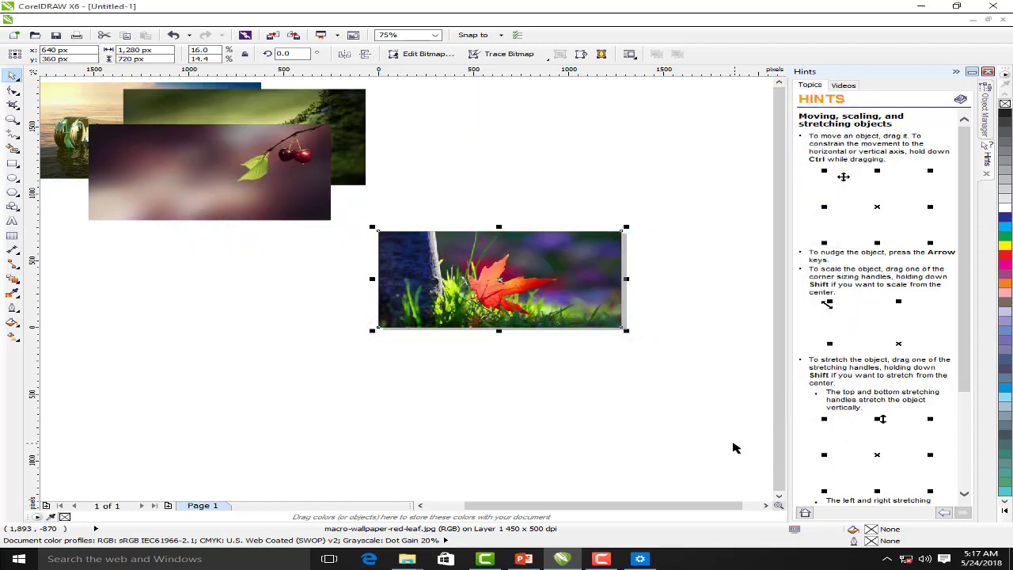
Move 01.jpg from the Desktop into the Camtasia project folder, then cancel the export
key("ctrl+e")
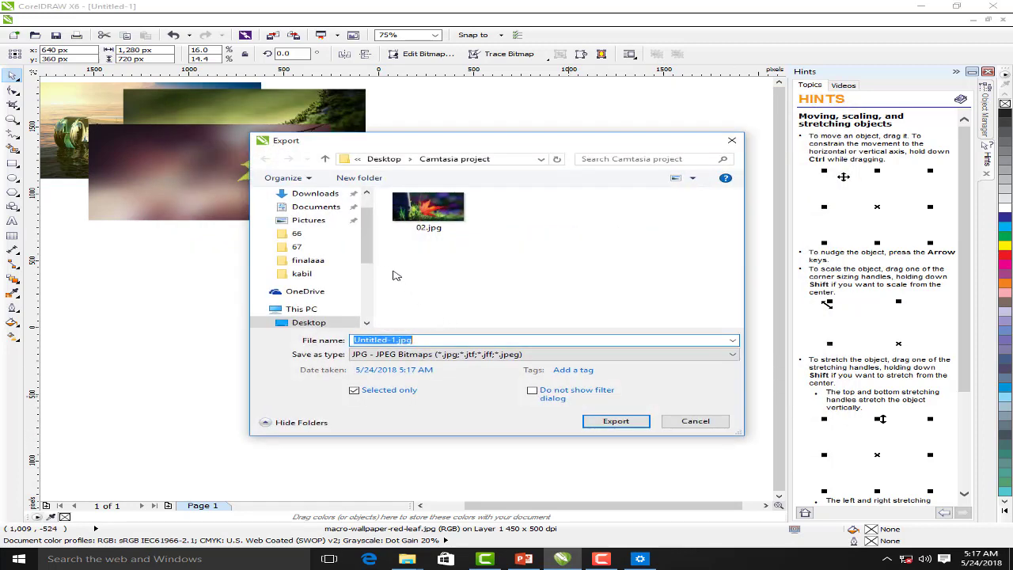
key("BackSpace")
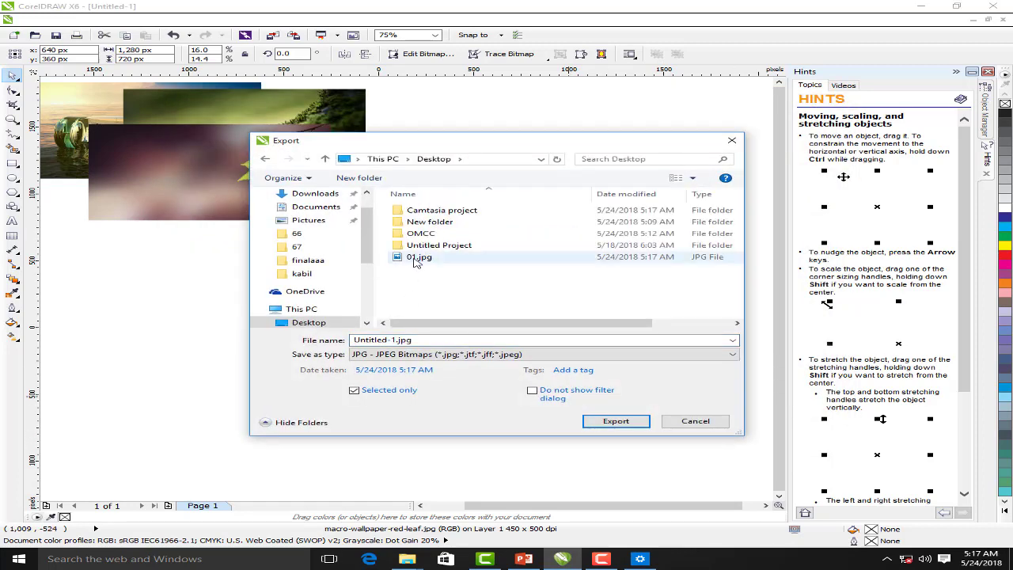
left_click(415, 256)
left_click_drag(419, 259, 457, 215)
double_click(456, 215)
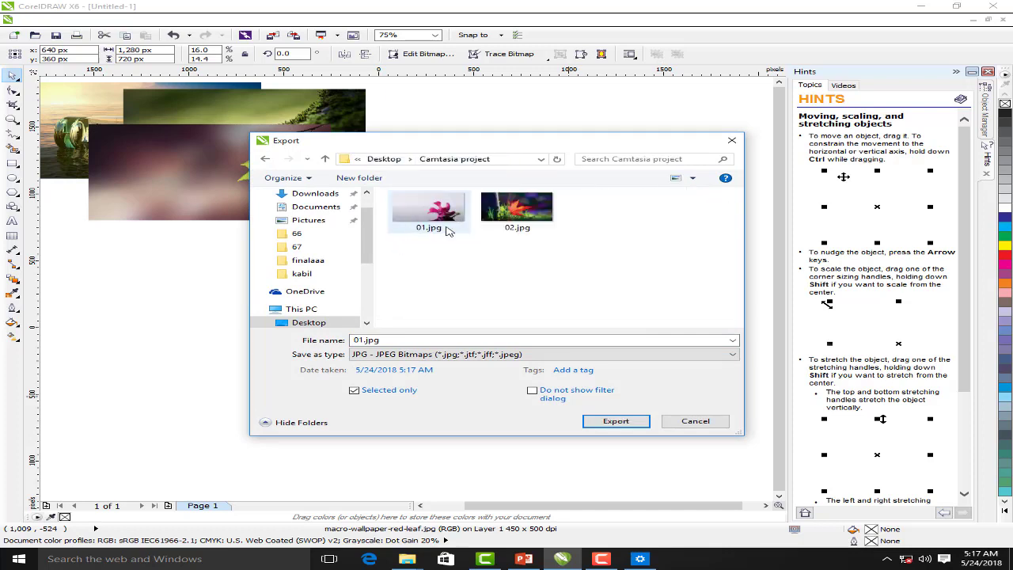
left_click(696, 421)
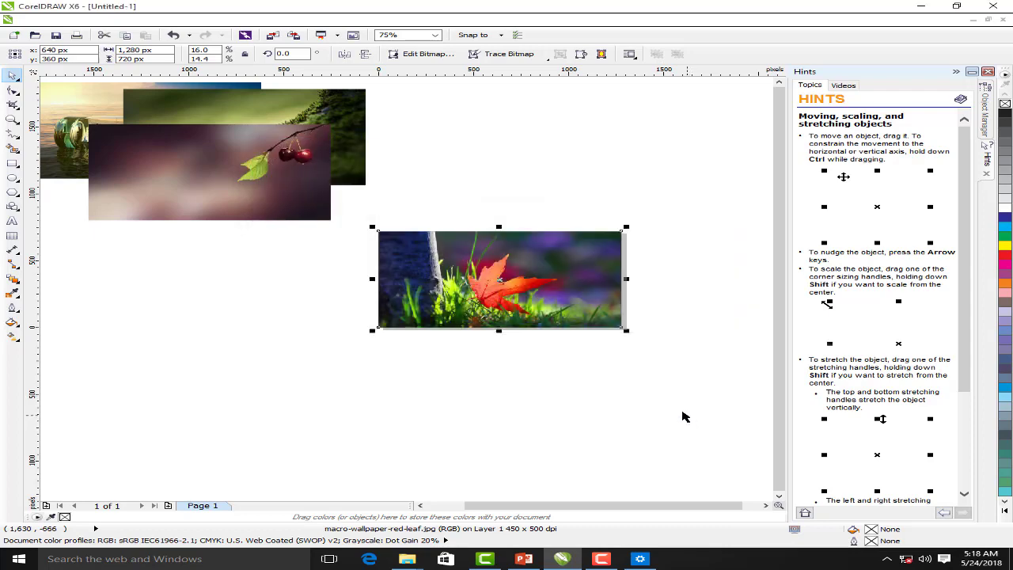
Centre the cherry photo, export it as 03.jpg, then delete it from the page
left_click(297, 210)
key("p")
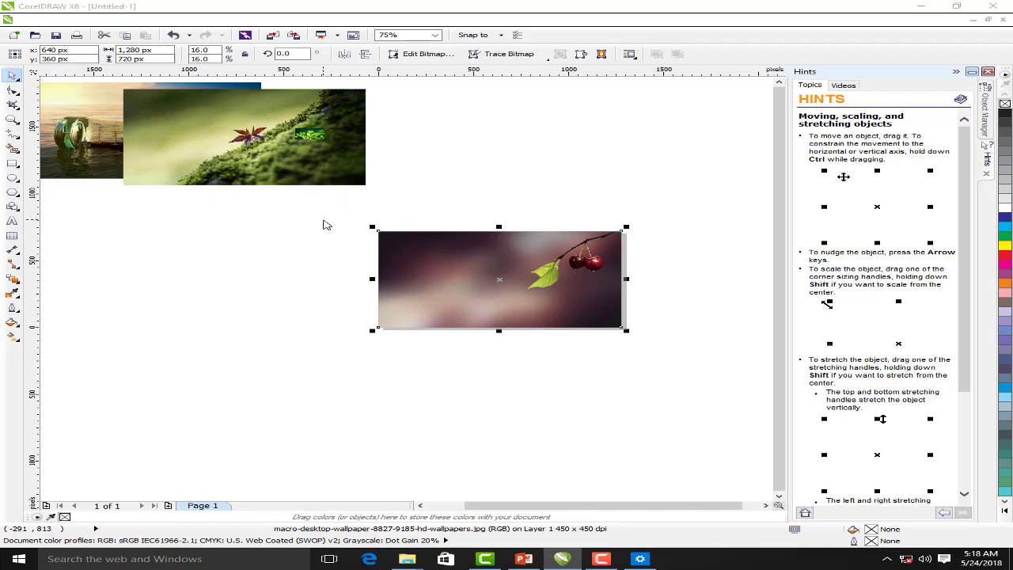
key("ctrl+e")
type("03")
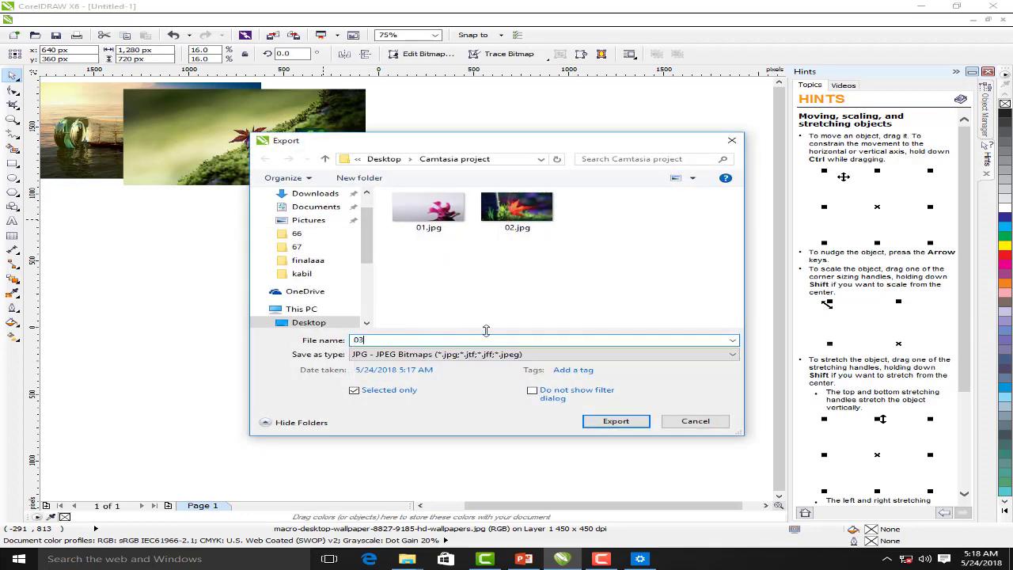
left_click(631, 421)
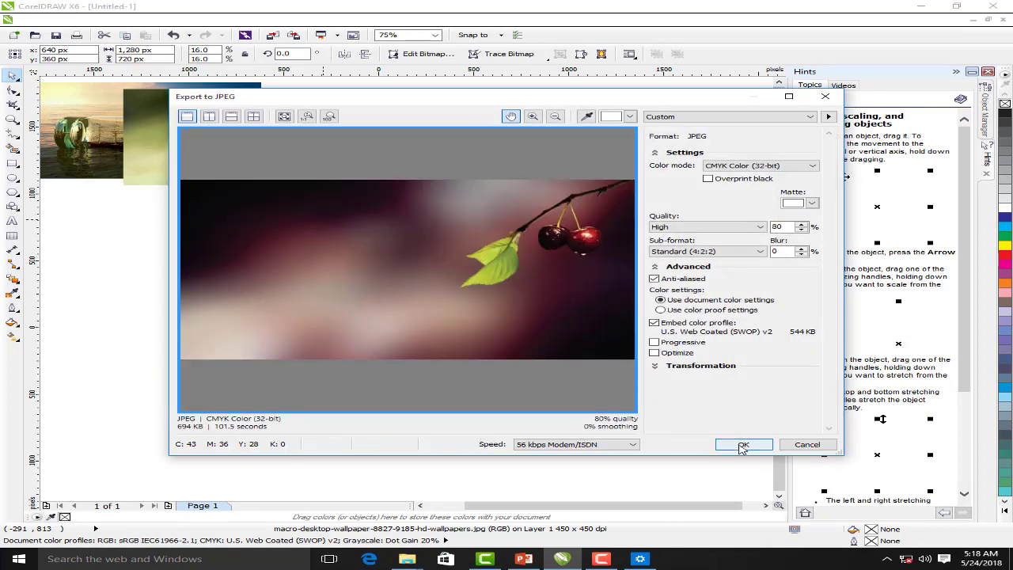
left_click(736, 439)
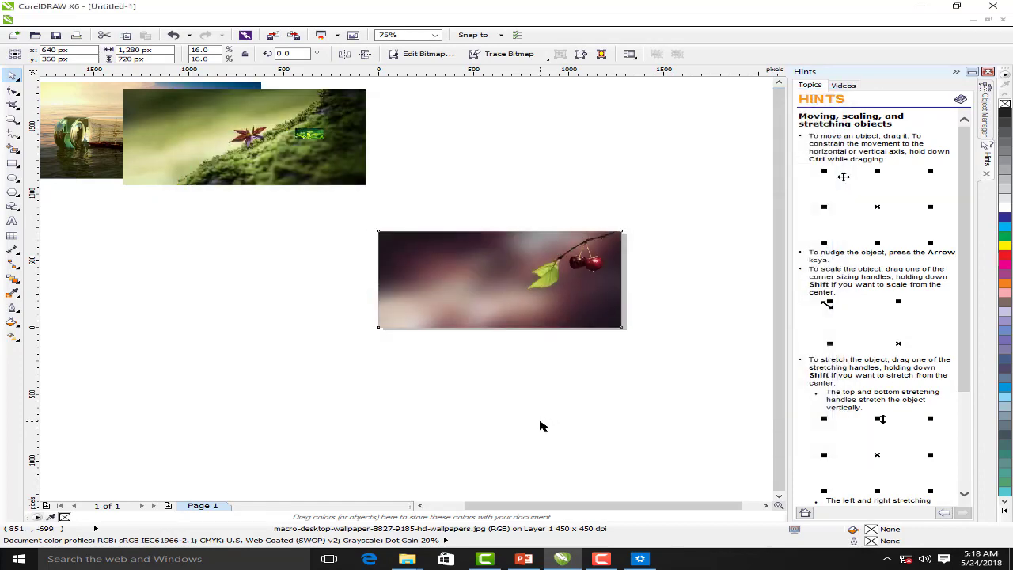
key("Delete")
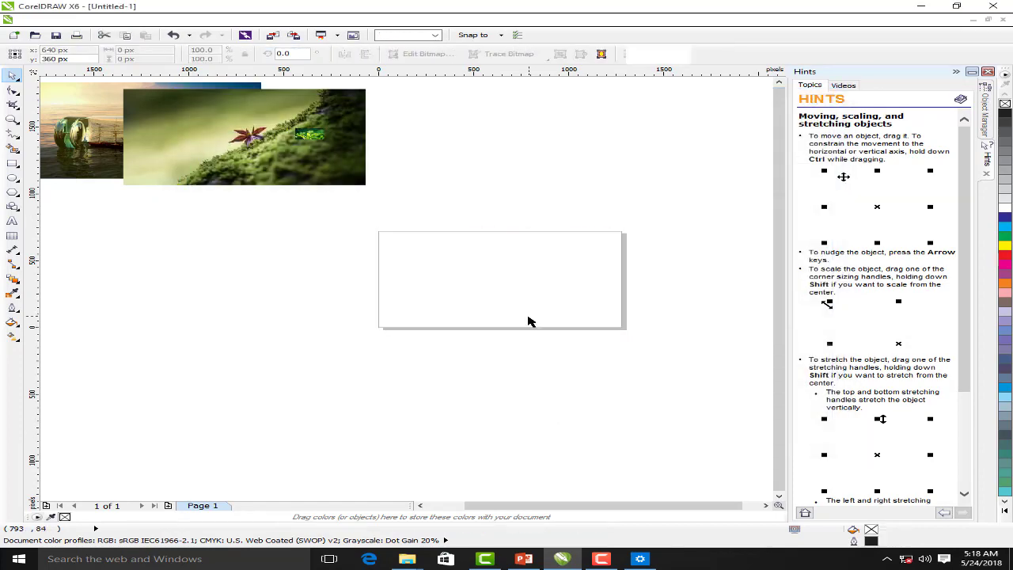
Centre and export the moss photo as 04.jpg, then move the small leaves image onto the page
left_click(332, 184)
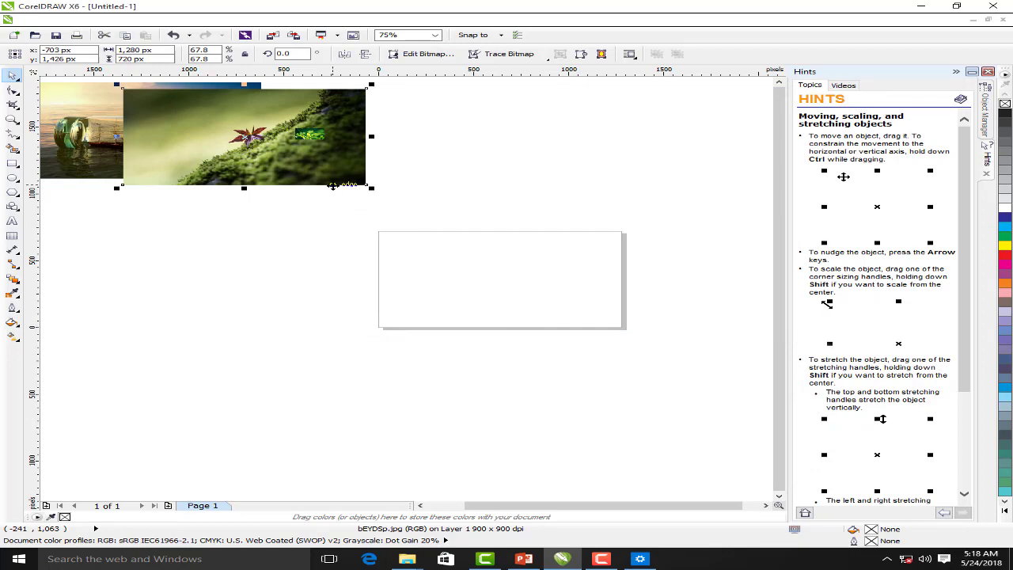
key("p")
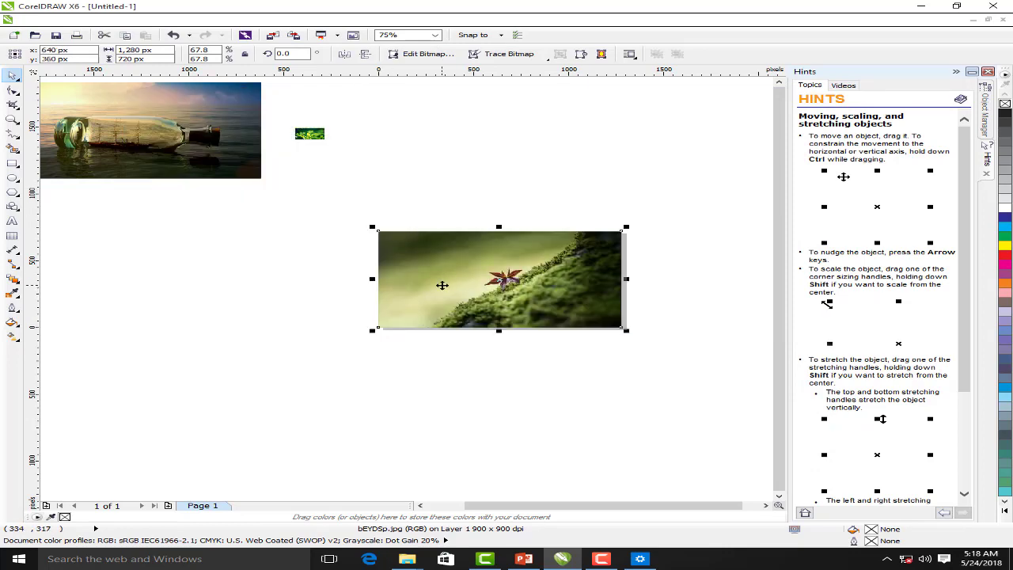
key("ctrl+e")
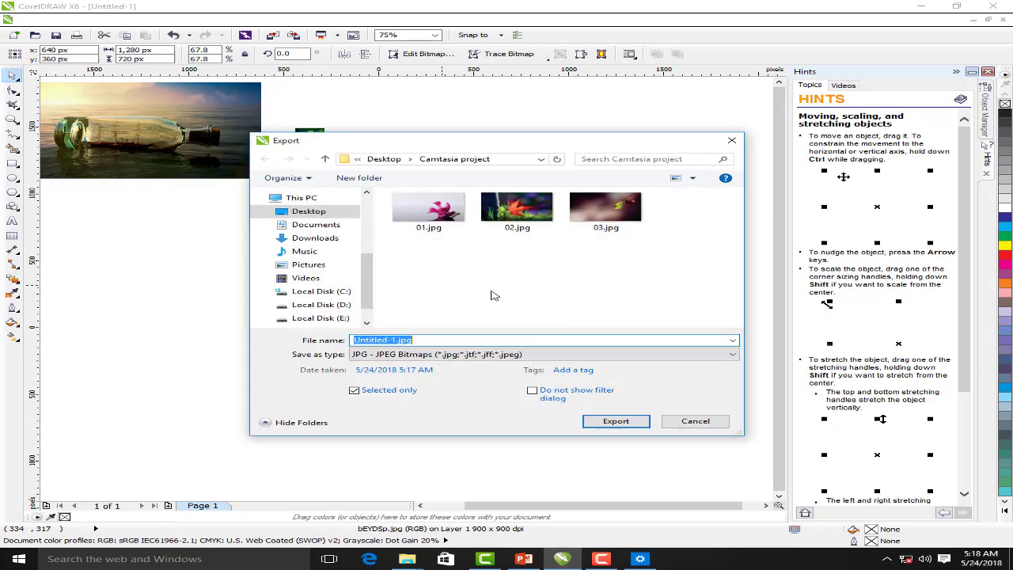
type("04")
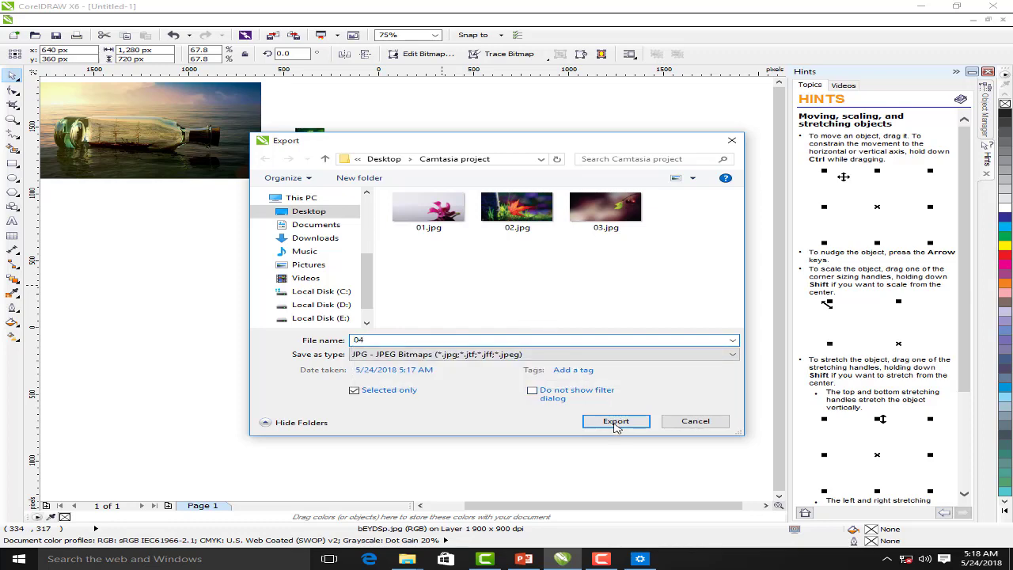
left_click(616, 420)
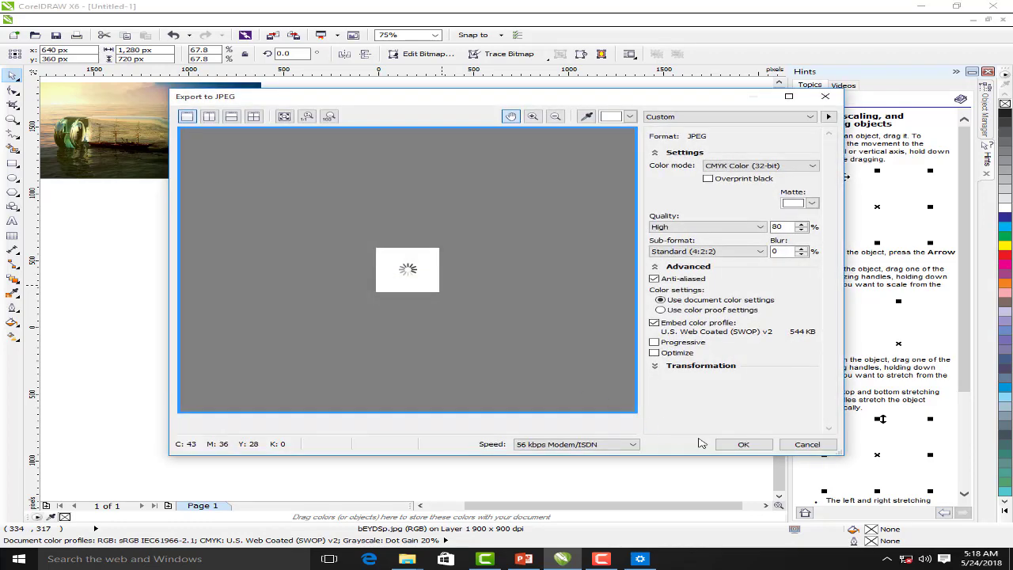
left_click(743, 445)
left_click_drag(313, 139, 271, 262)
left_click(153, 49)
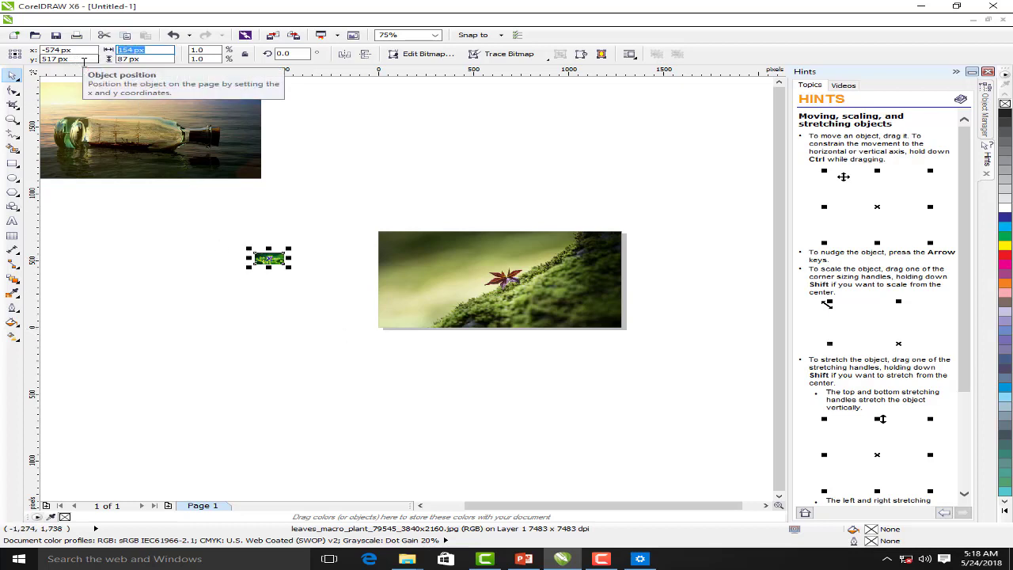
Resize the green leaves photo to 1280 x 720 px and delete the moss photo
type("1280")
key("Tab")
type("7")
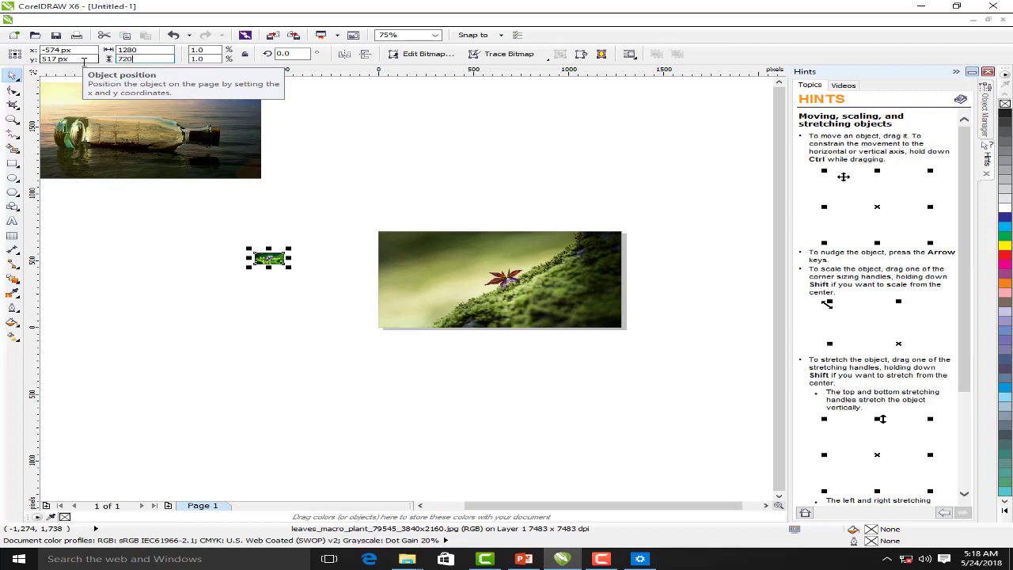
key("Return")
left_click(512, 235)
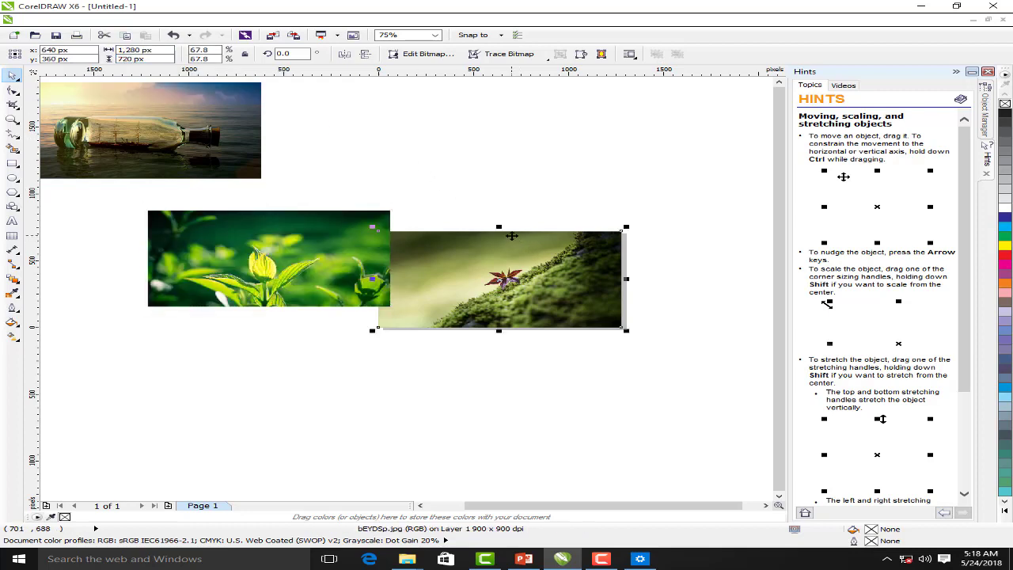
key("Delete")
Centre the leaves photo, export it as 05.jpg, then remove it from the page
left_click(312, 261)
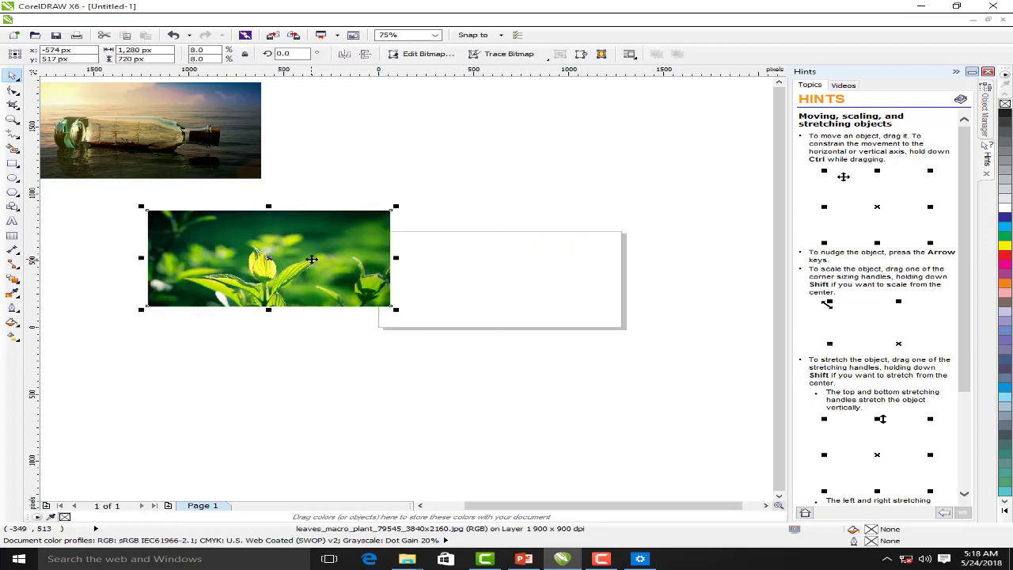
key("p")
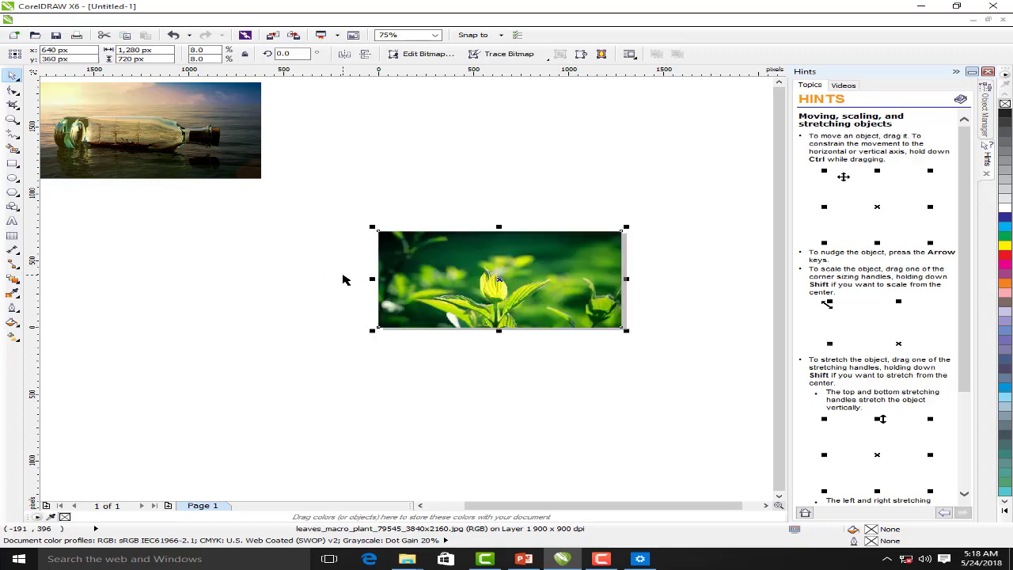
key("ctrl+e")
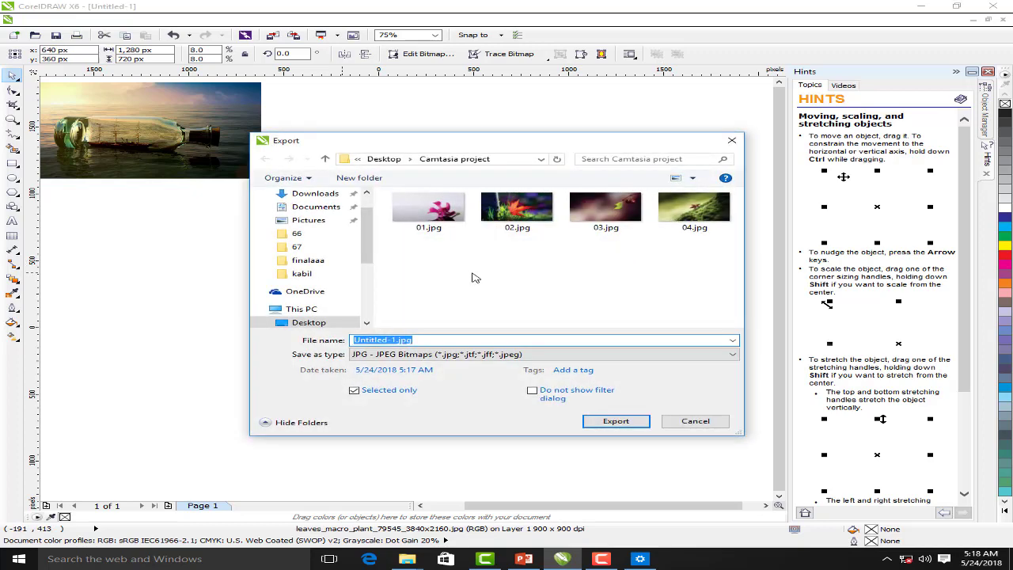
type("05")
key("Return")
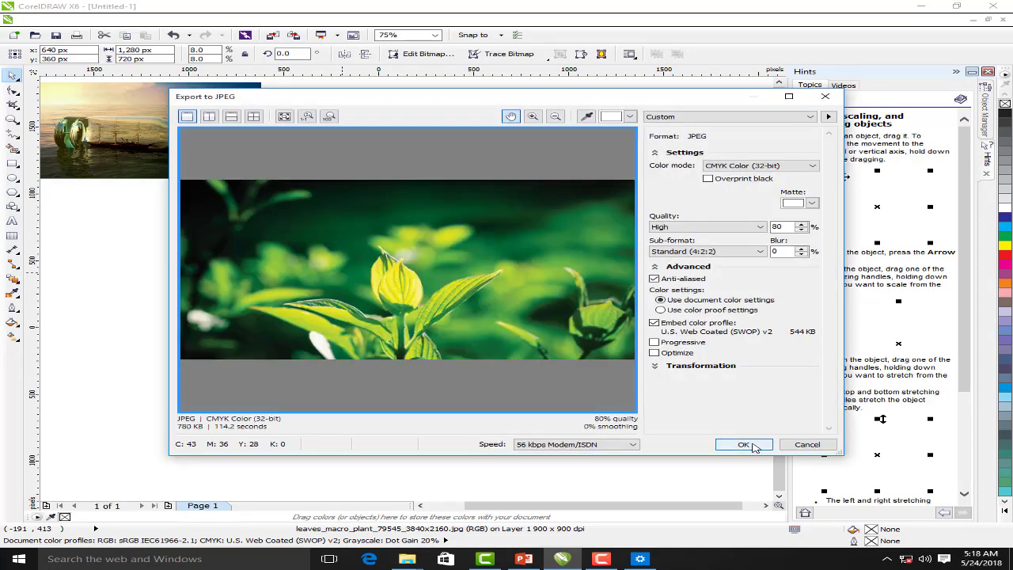
left_click(748, 445)
key("Delete")
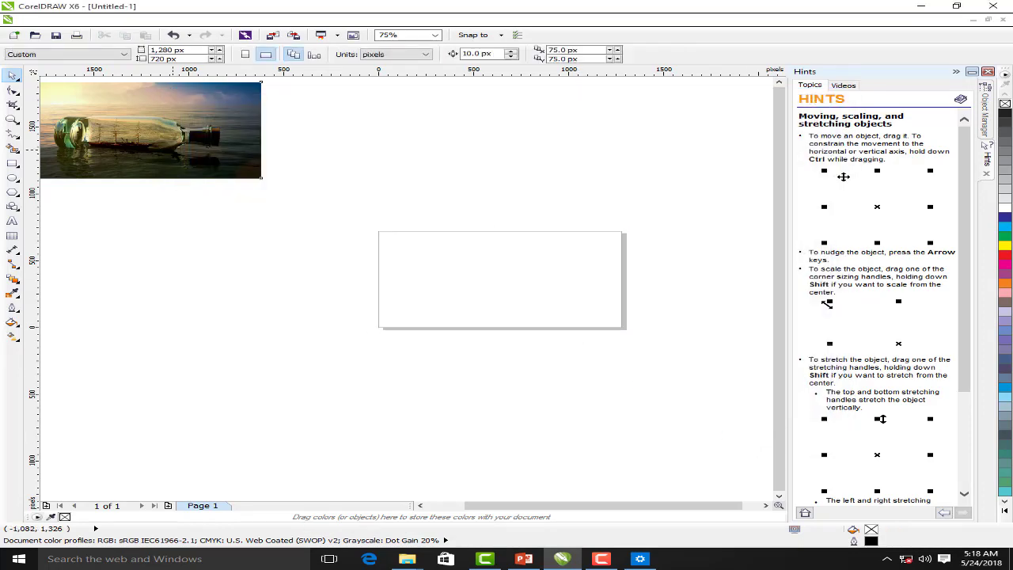
Export the centred bottle photo as 06.jpg, then minimize CorelDRAW and return to Camtasia
left_click(173, 156)
key("ctrl+e")
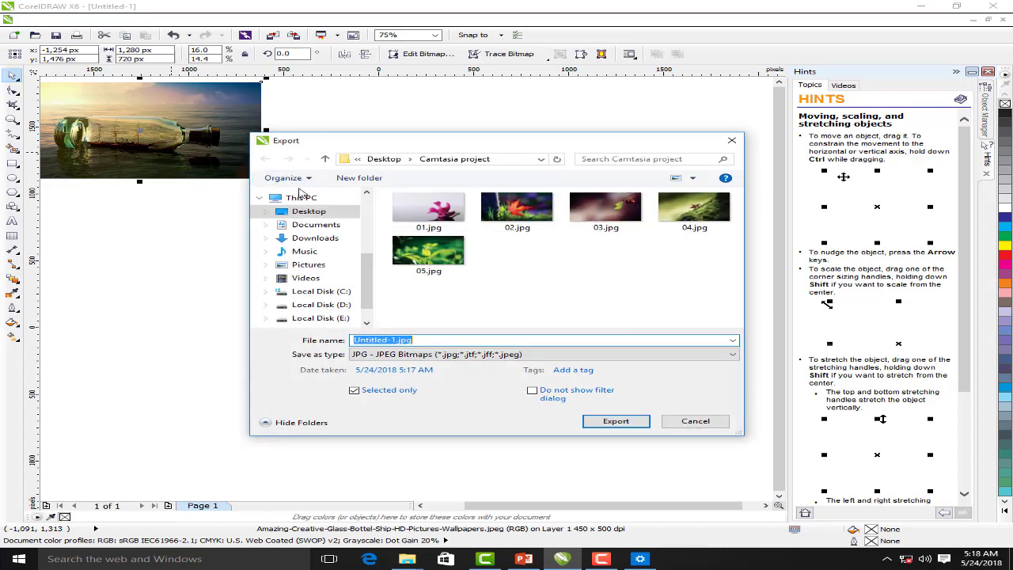
key("Escape")
left_click(201, 154)
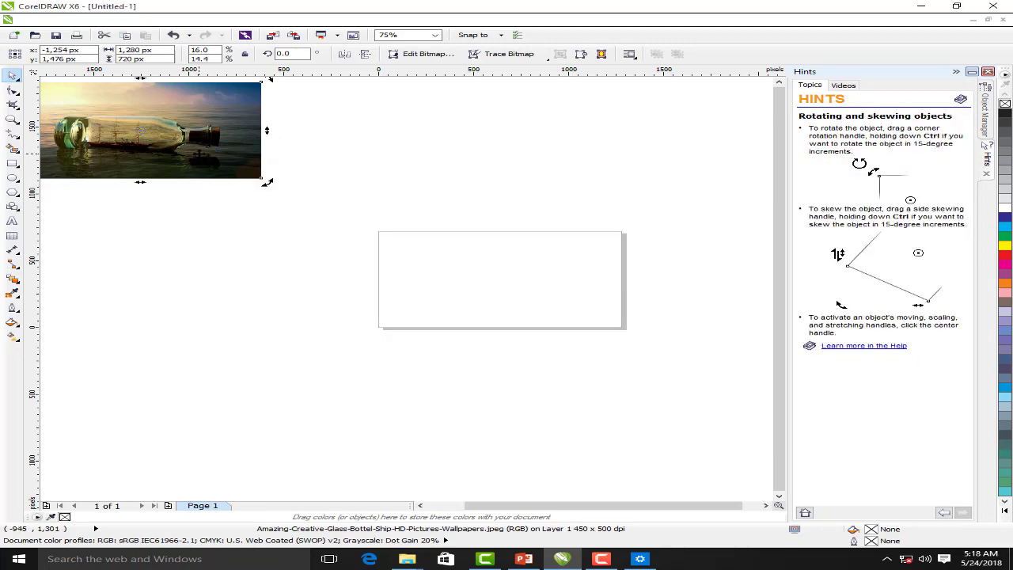
key("p")
key("ctrl+e")
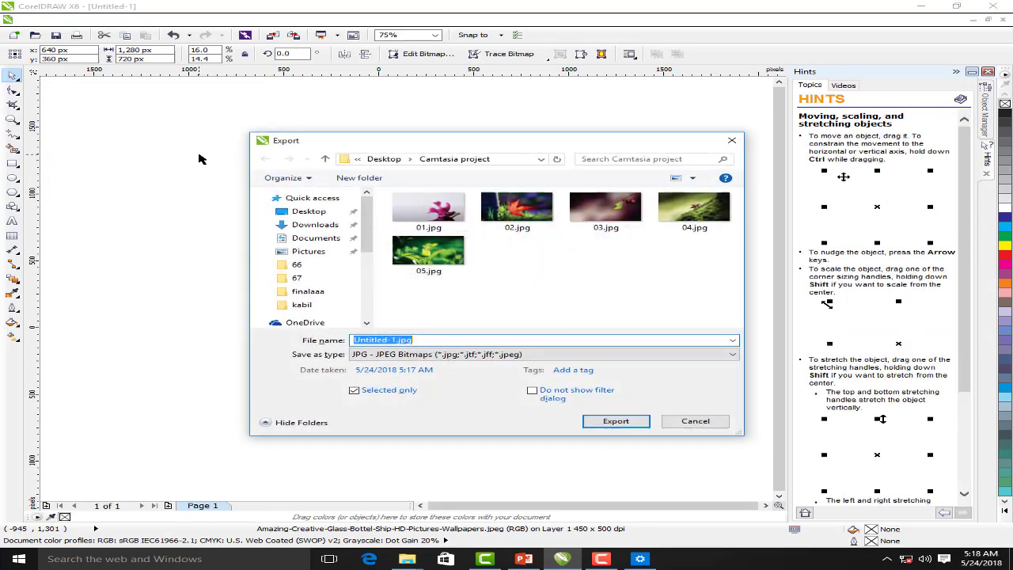
type("06")
left_click(616, 421)
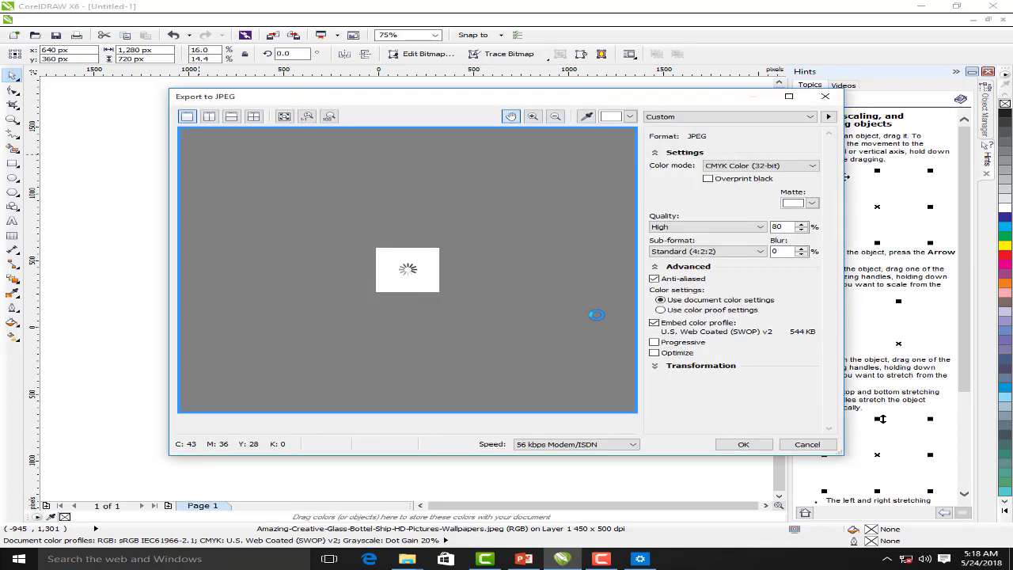
left_click(751, 444)
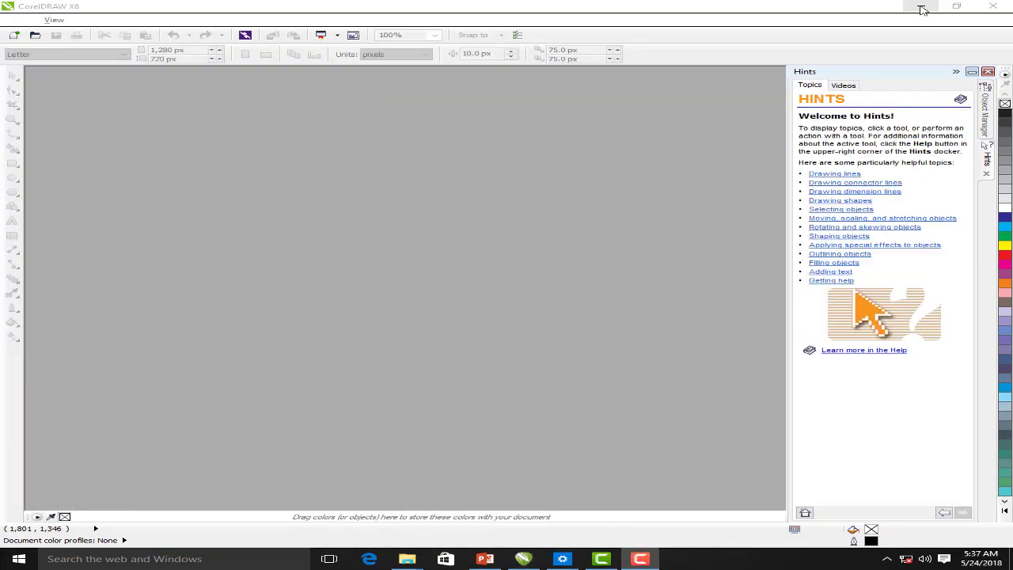
left_click(922, 8)
left_click(602, 559)
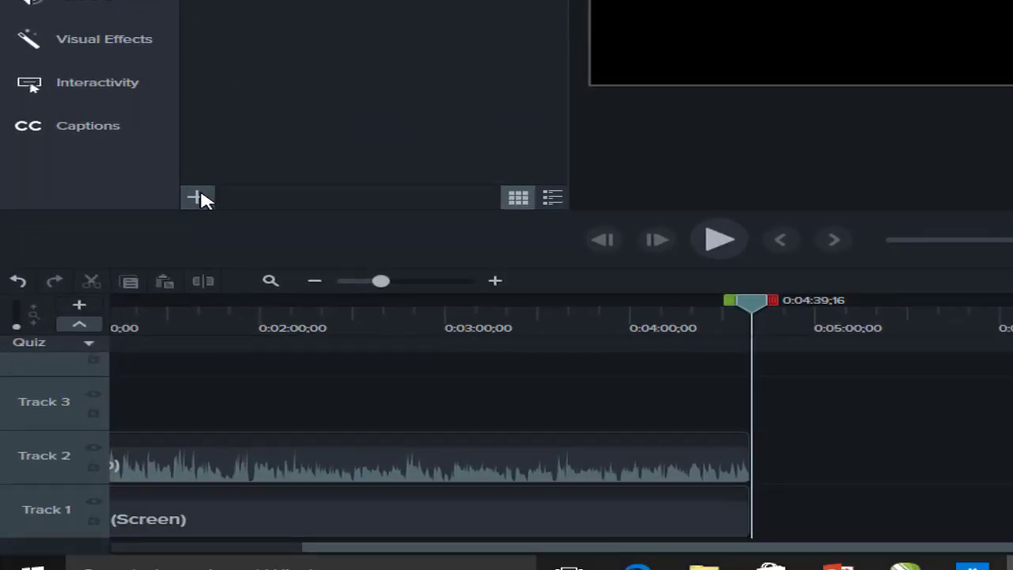
Import 01.jpg–06.jpg from Desktop\Camtasia project into the Media Bin, then select 01–05
left_click(198, 177)
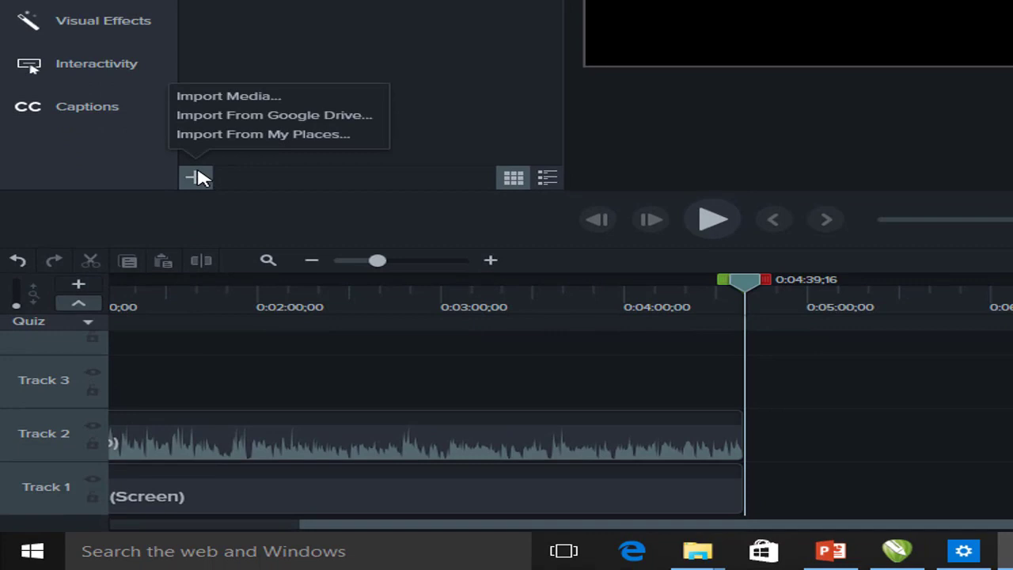
left_click(267, 96)
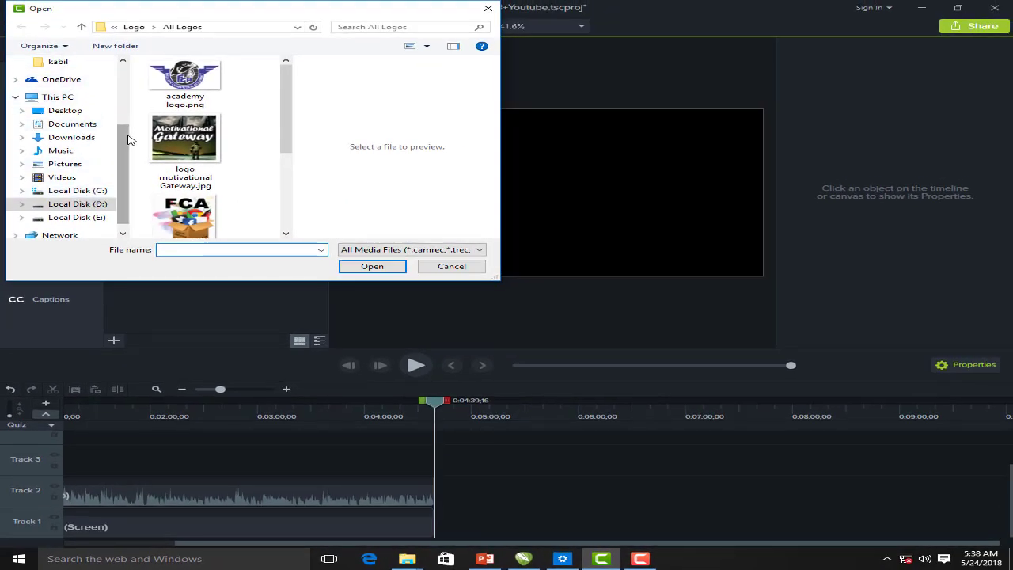
scroll(79, 87, "up", 3)
left_click(77, 84)
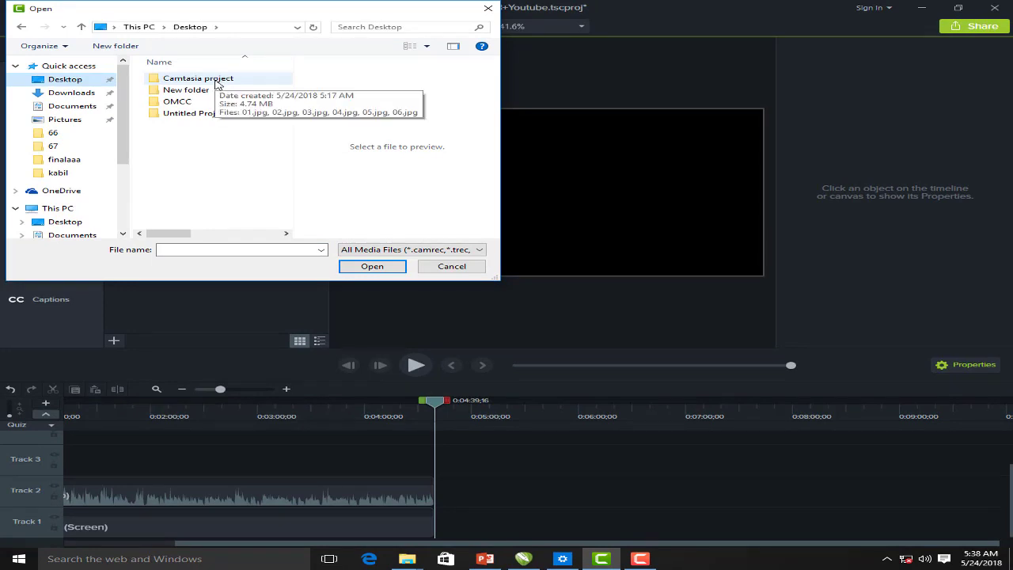
double_click(223, 78)
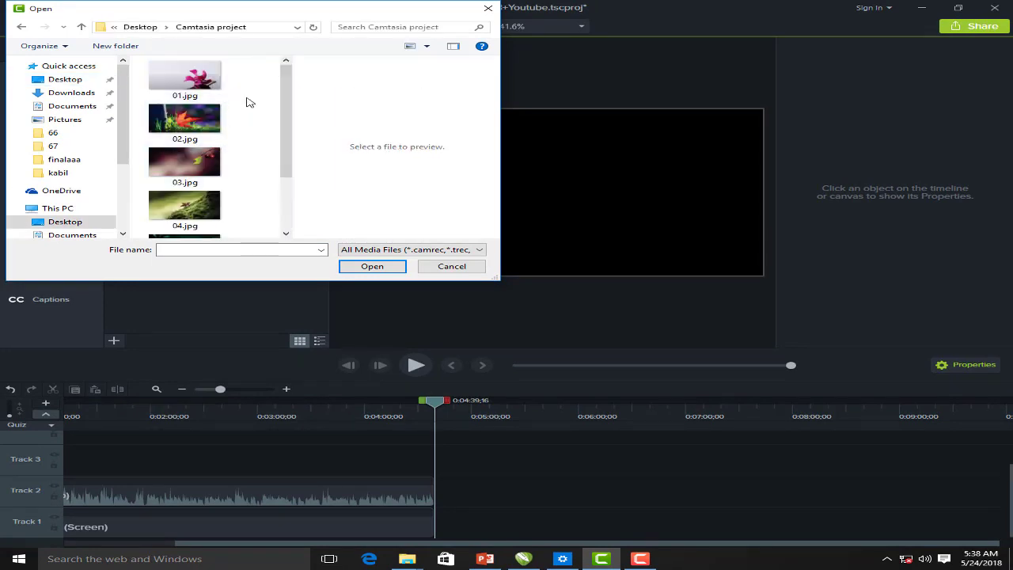
left_click_drag(247, 71, 147, 280)
left_click(372, 266)
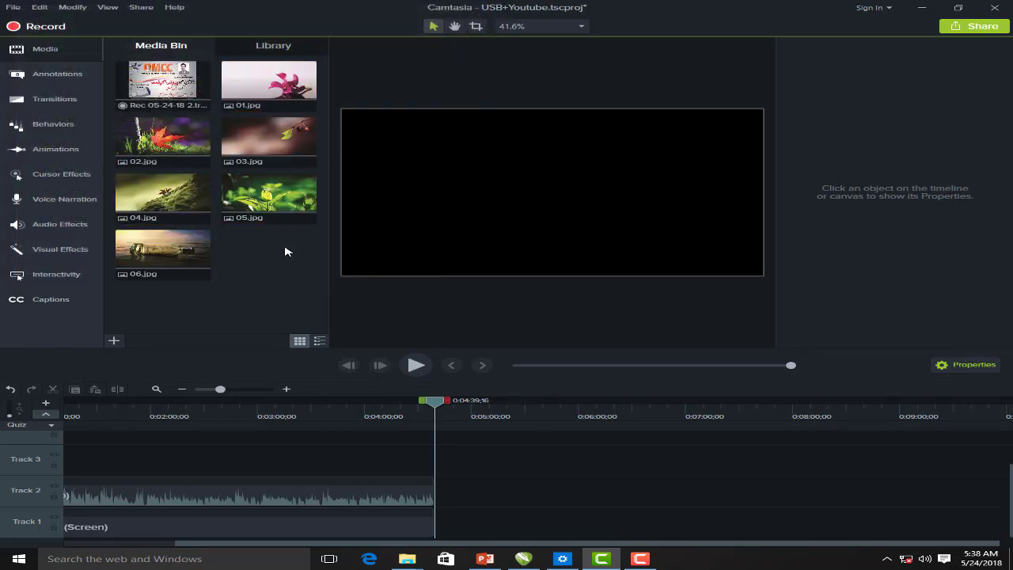
left_click(269, 83)
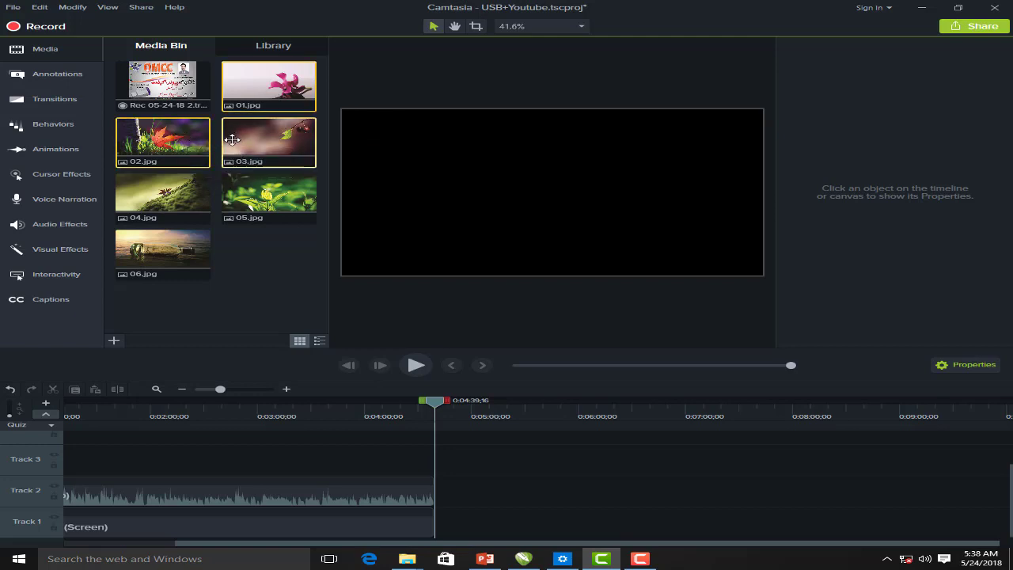
left_click(269, 194, "shift")
Drop all six selected photos from the Media Bin onto Track 1 at the playhead
left_click(162, 252, "shift")
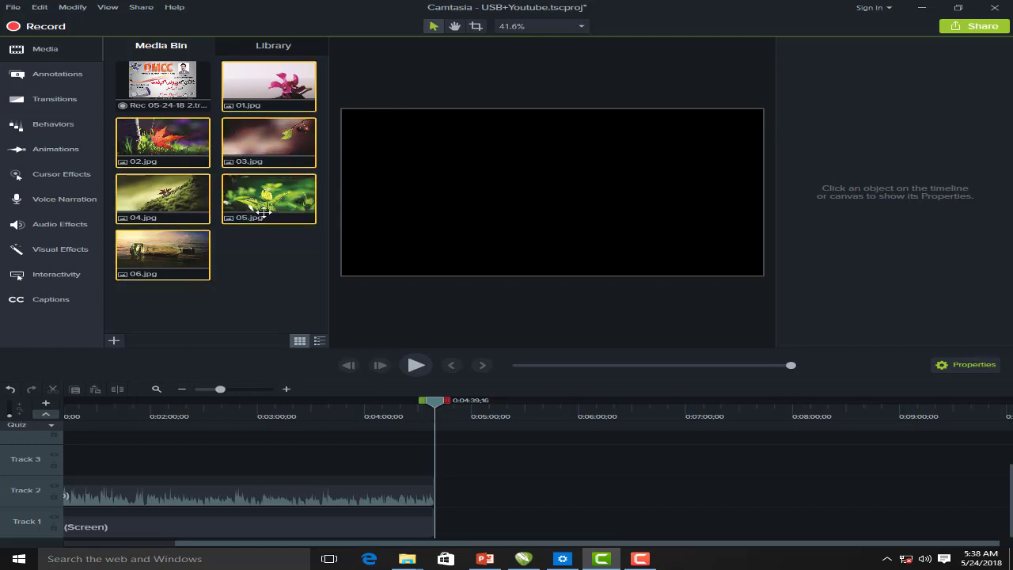
left_click_drag(258, 198, 435, 522)
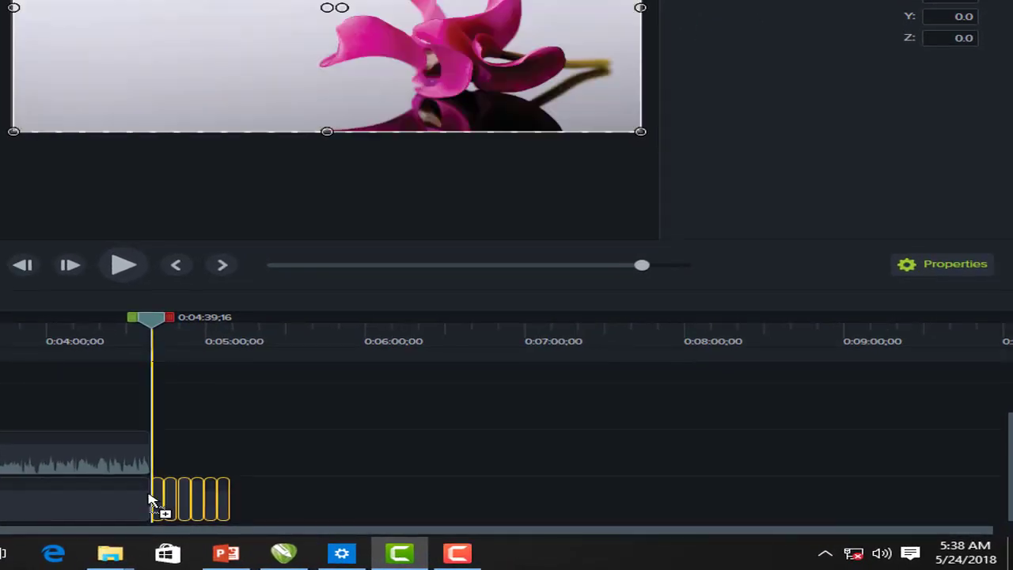
left_click_drag(151, 500, 152, 499)
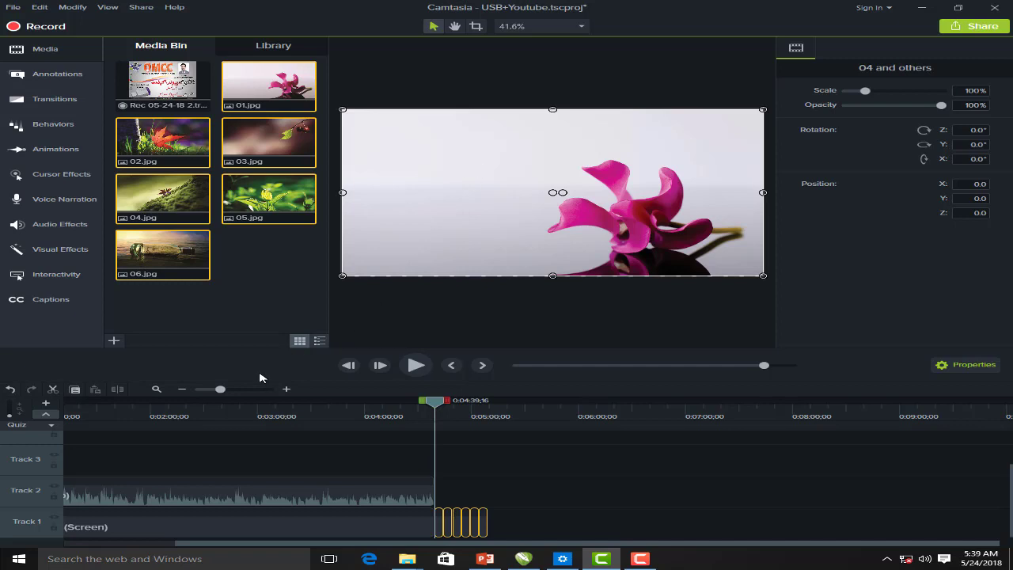
Zoom the timeline in and select the six new photo clips on Track 1
left_click_drag(222, 392, 227, 392)
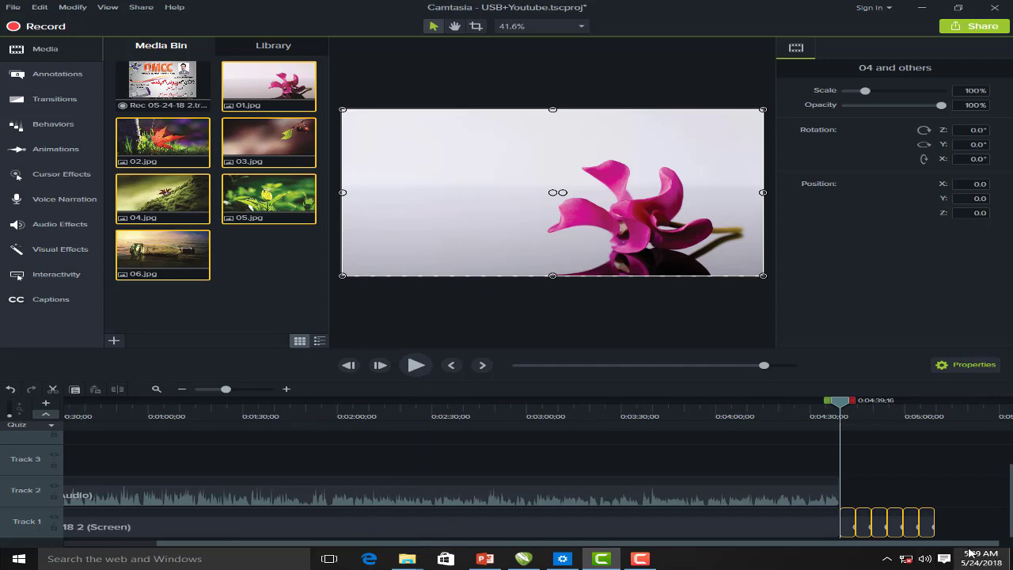
left_click(897, 466)
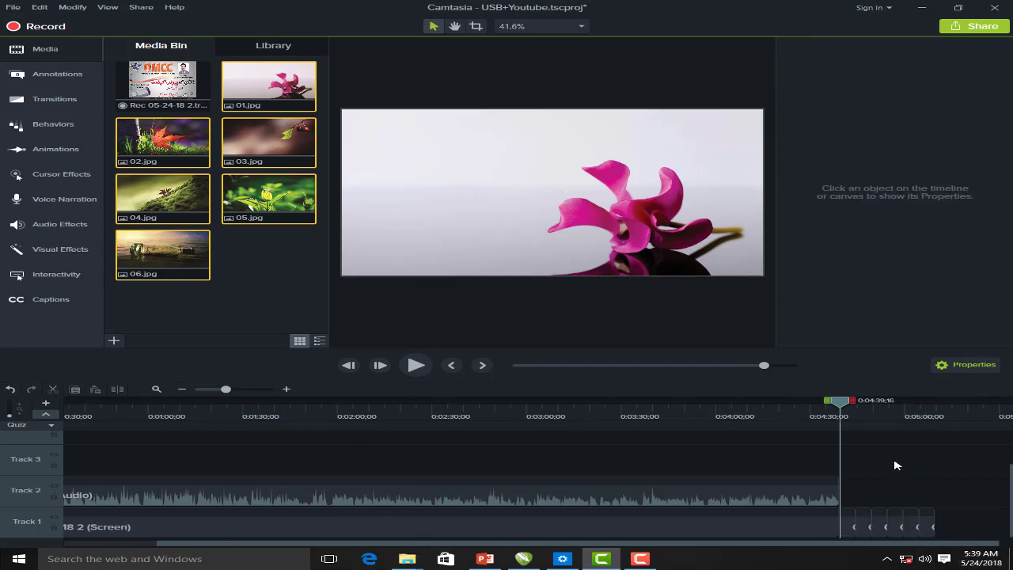
left_click(854, 525)
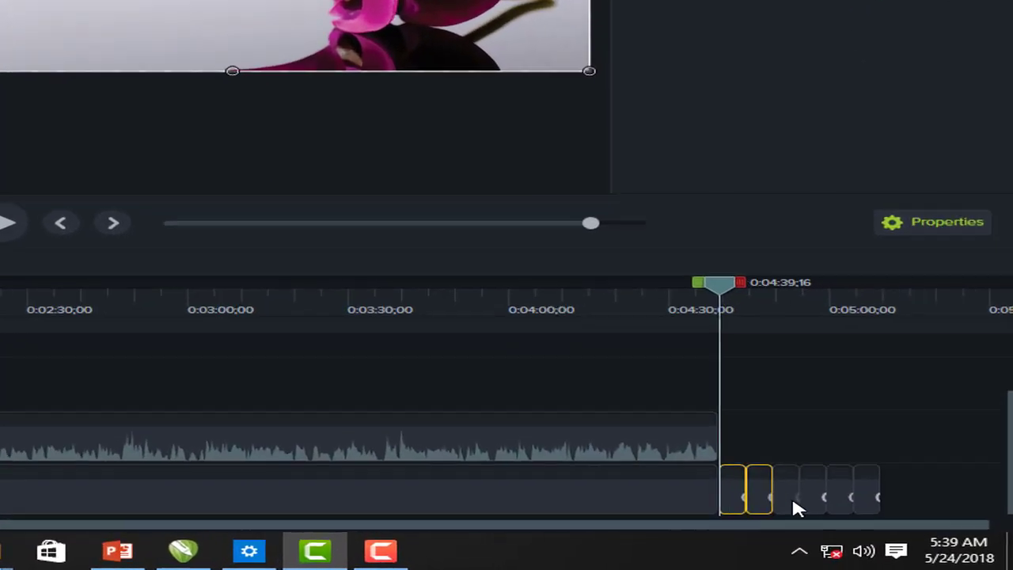
left_click(792, 495, "ctrl")
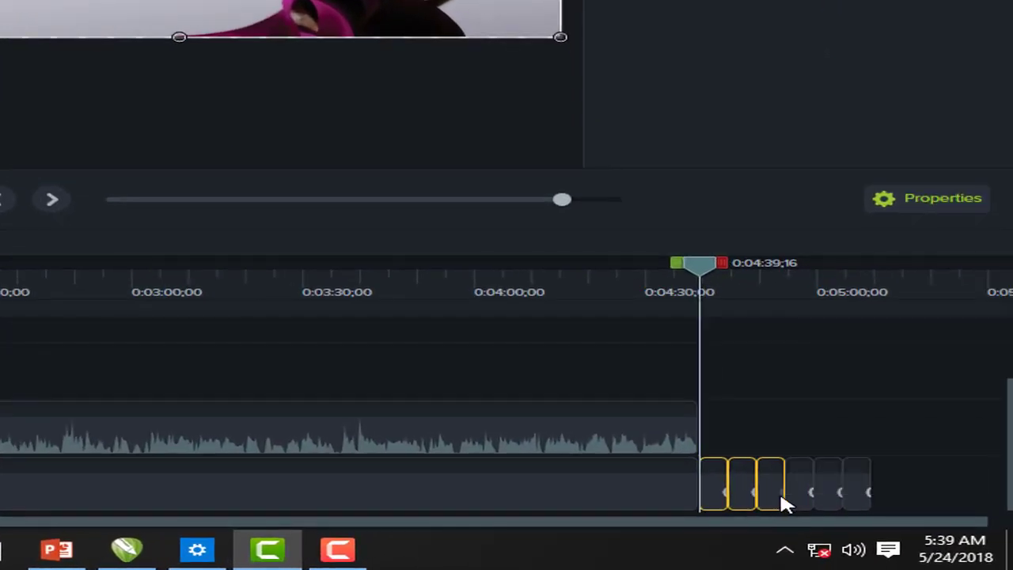
left_click(820, 499, "ctrl")
left_click(837, 501, "ctrl")
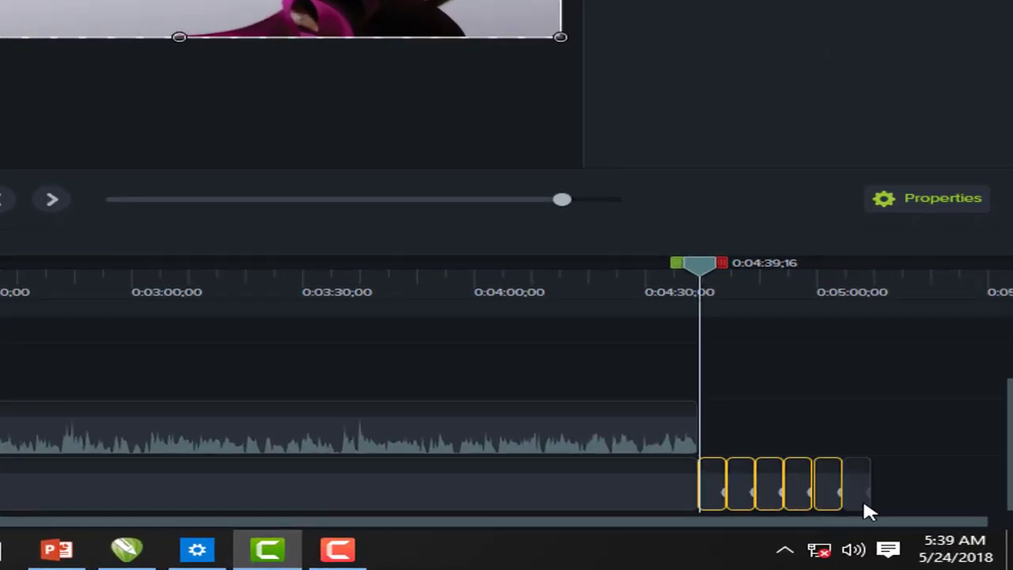
left_click(862, 503, "ctrl")
left_click_drag(937, 430, 705, 526)
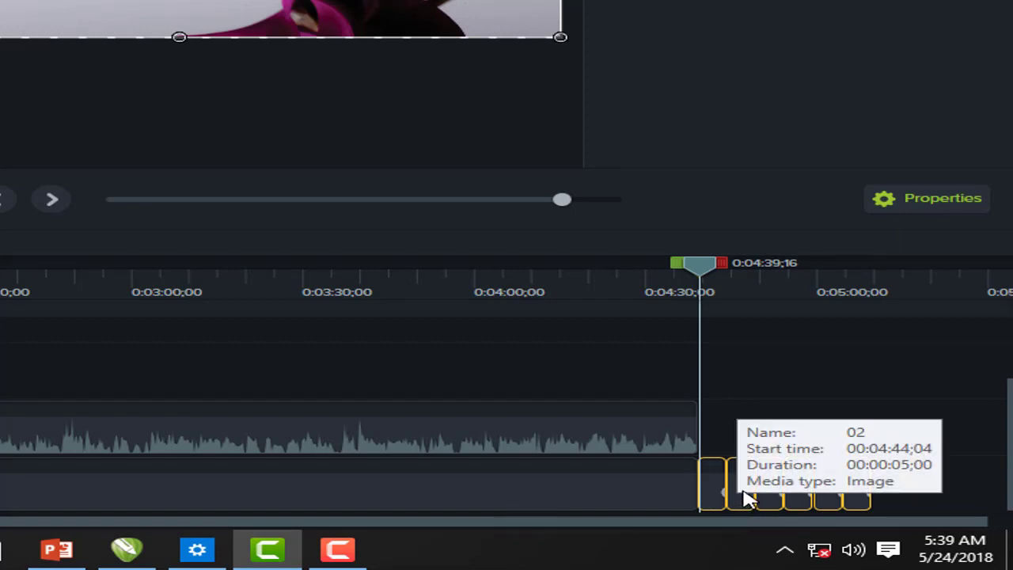
Change the selected photo clips' duration from 5 to 7 seconds each
right_click(744, 497)
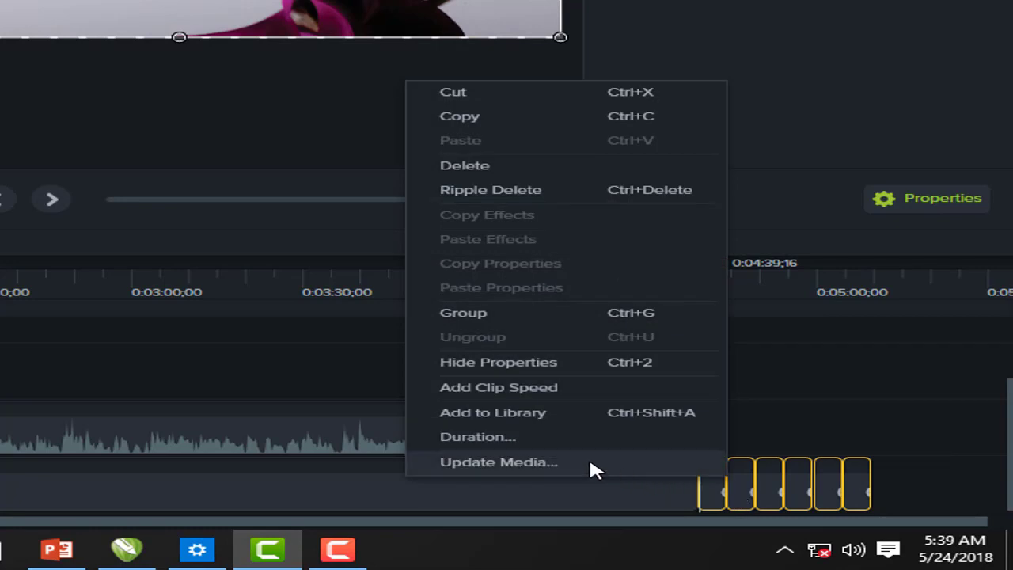
left_click(512, 445)
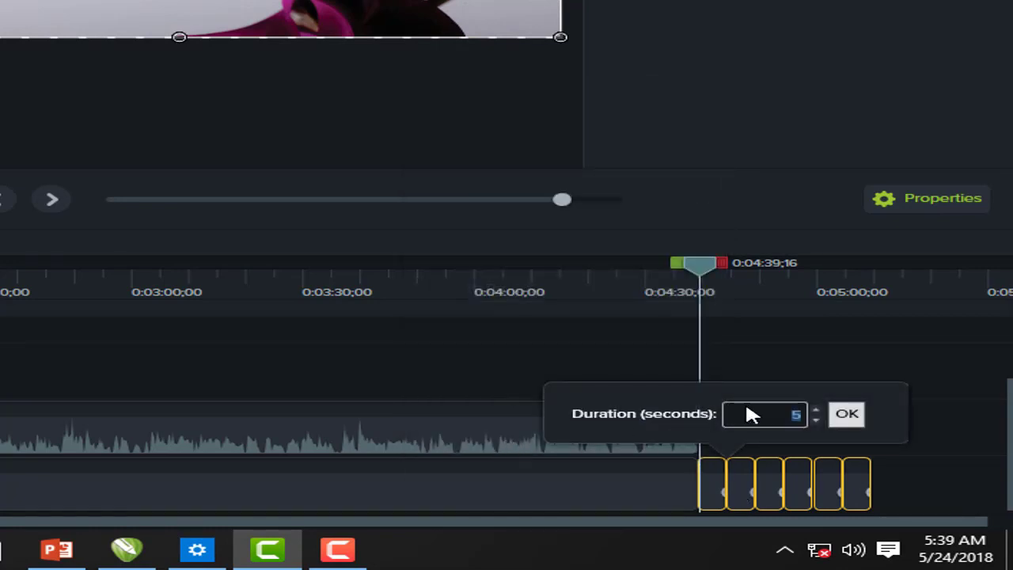
left_click(817, 409)
left_click(817, 410)
left_click(847, 415)
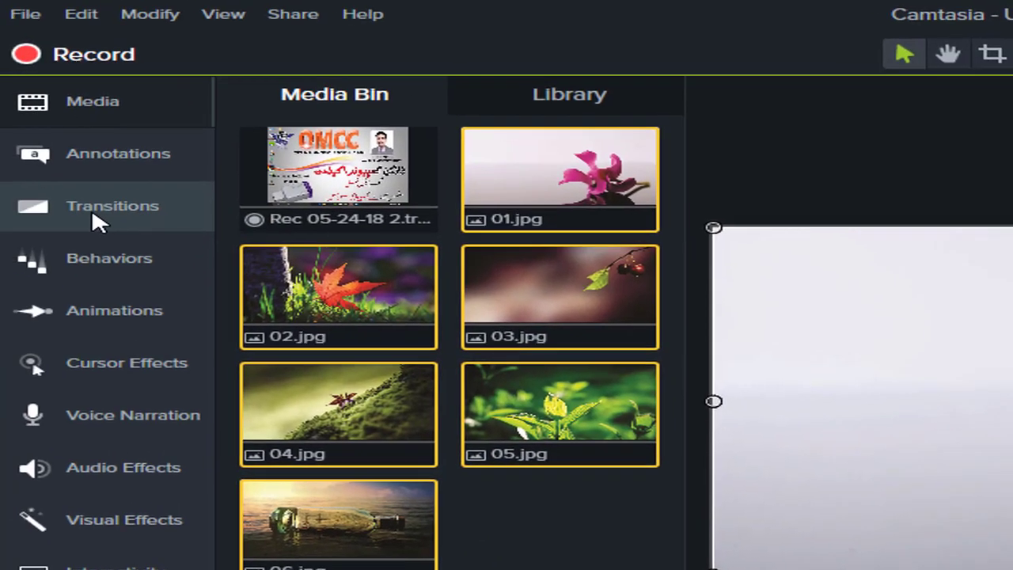
Drag the Cube rotate transition onto the photo clips on Track 1 and preview it
left_click(61, 204)
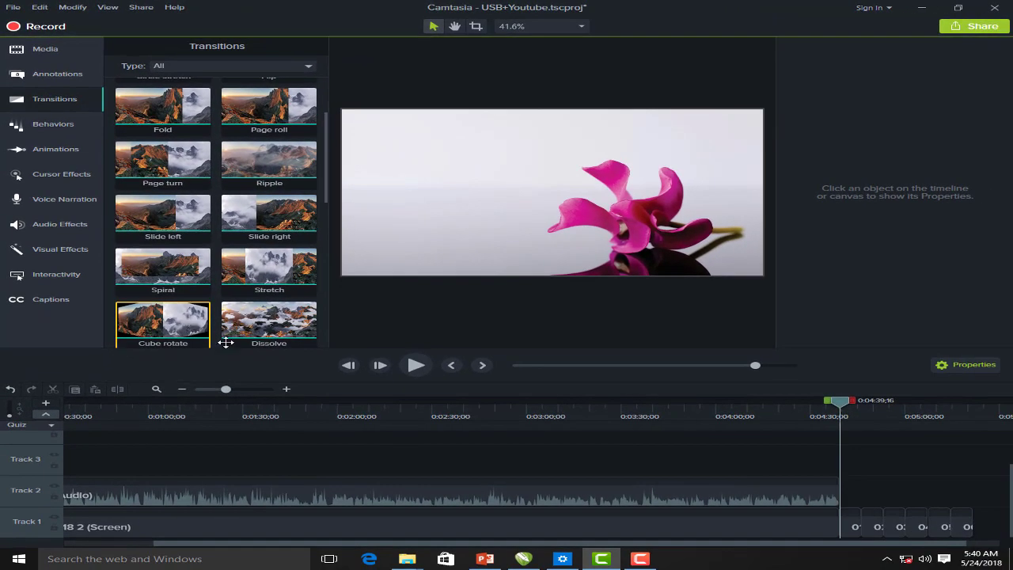
left_click_drag(226, 342, 894, 528)
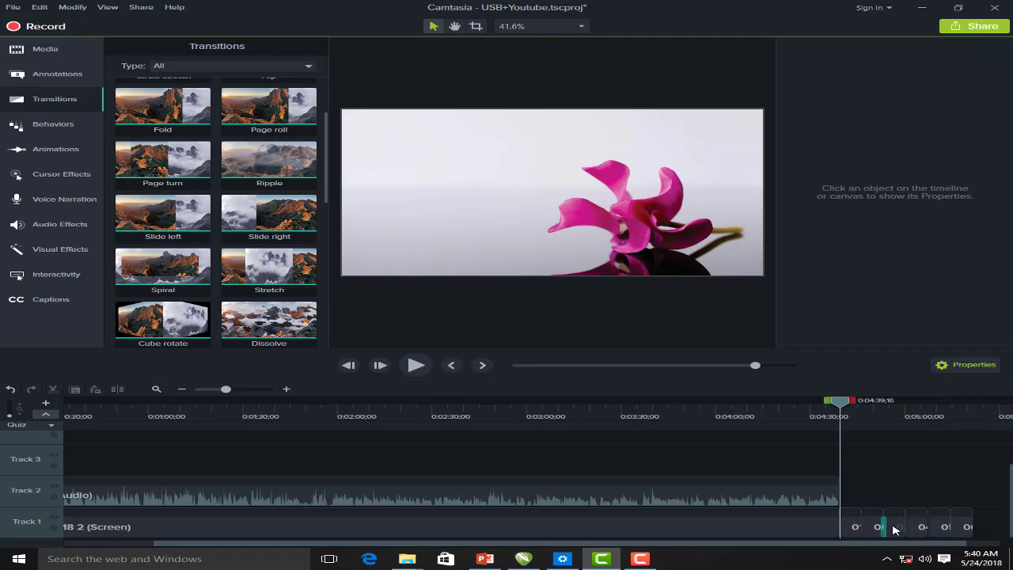
mouse_move(861, 421)
left_mouse_down()
mouse_move(886, 422)
mouse_move(875, 425)
left_mouse_up()
Select the photo clips still lacking transitions and apply Cube rotate to them
left_click(893, 525)
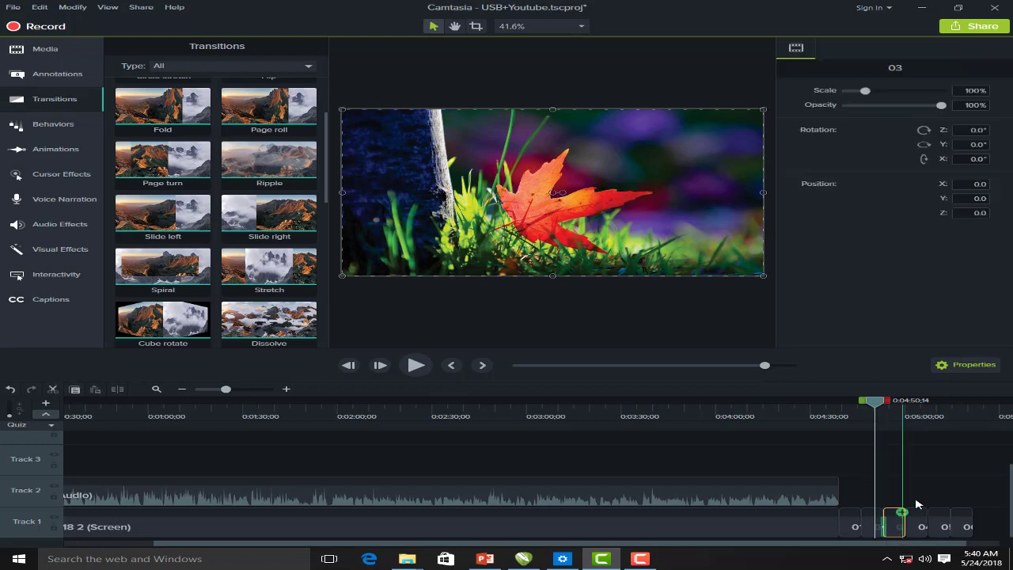
left_click(966, 492)
left_click_drag(986, 489, 844, 549)
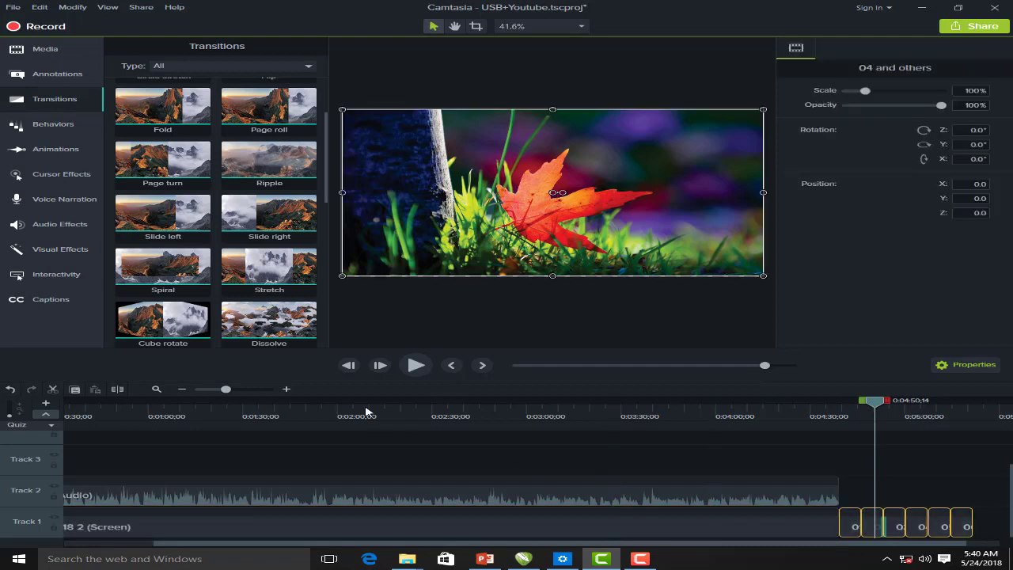
left_click_drag(169, 319, 906, 519)
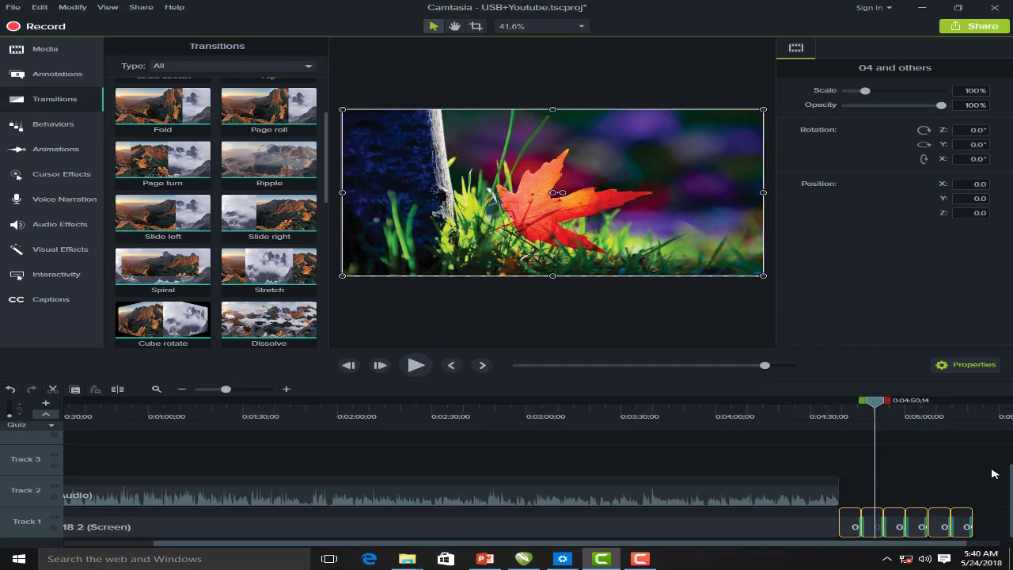
left_click(960, 464)
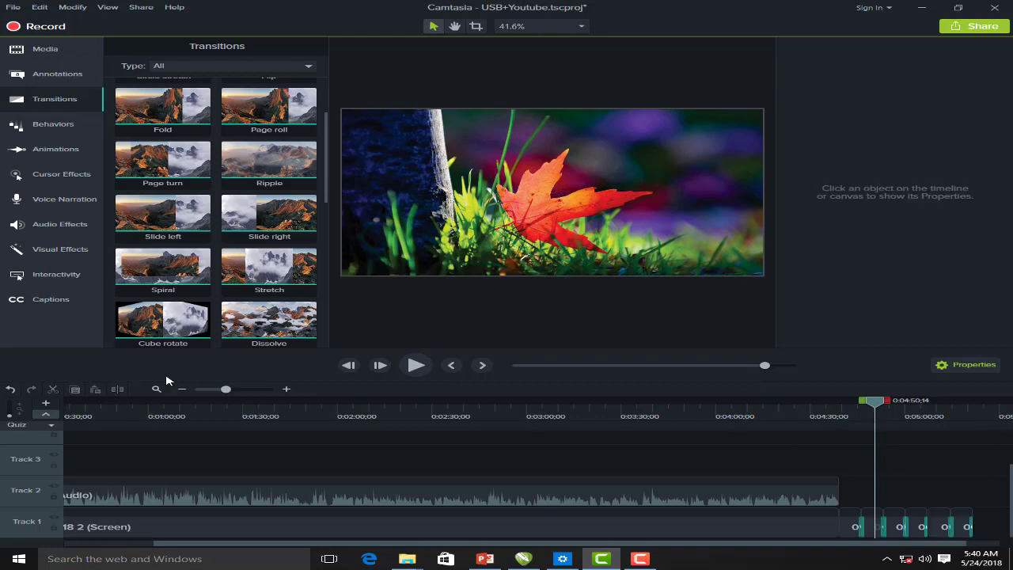
Import Road_to_Moscow.mp3 from D:\Free Sound\free sound into the Media Bin
left_click(45, 49)
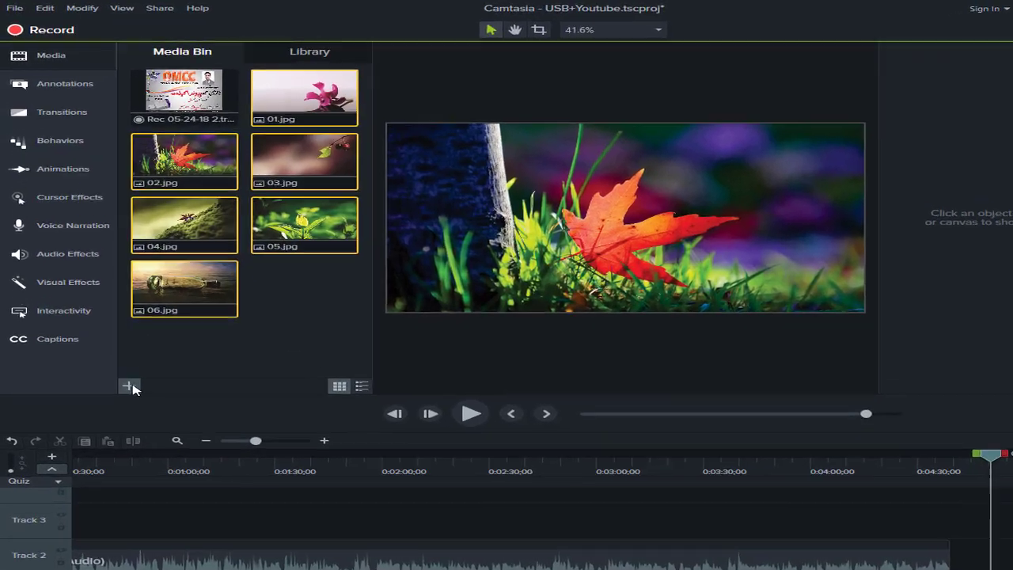
left_click(114, 341)
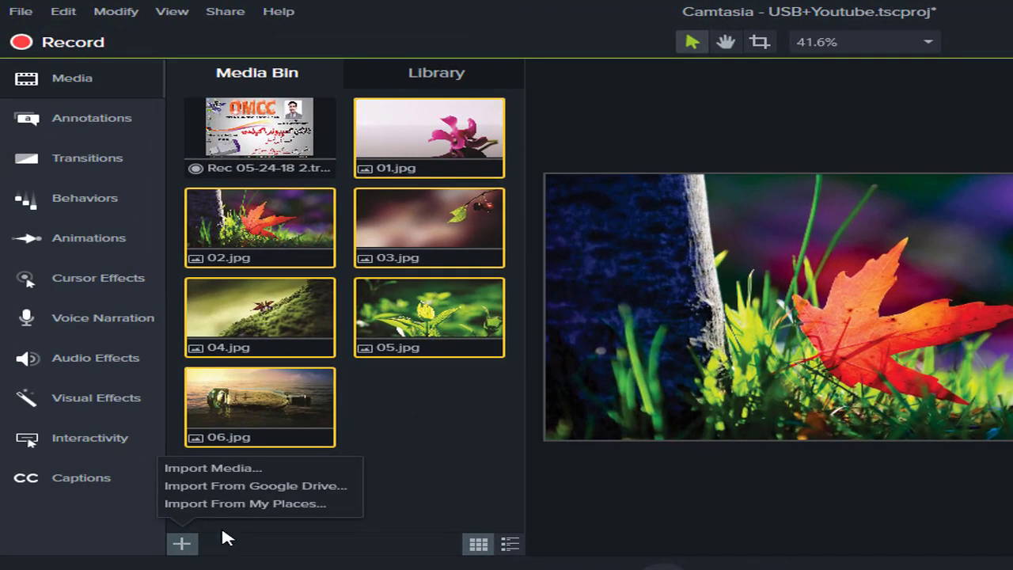
left_click(237, 470)
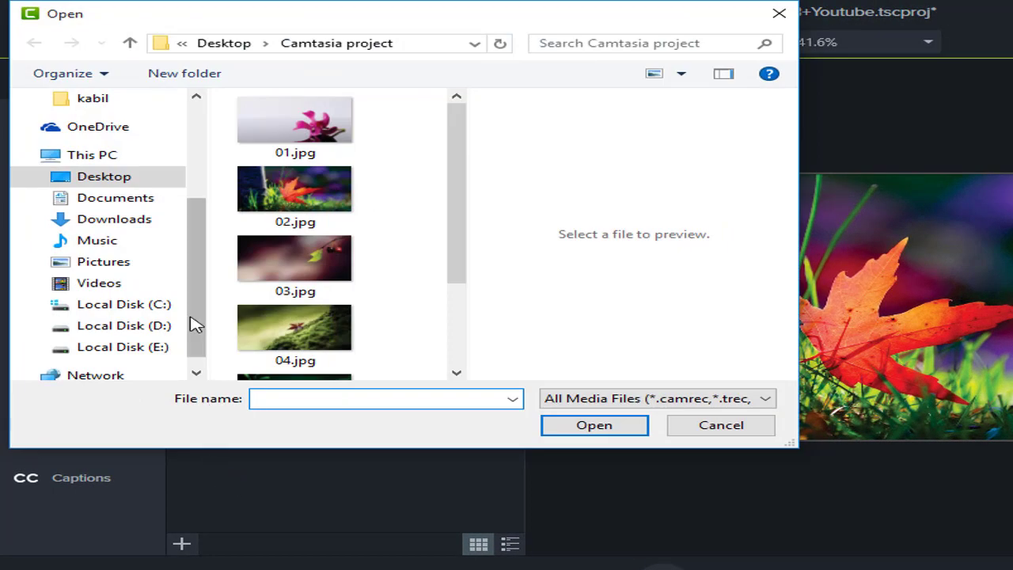
left_click(155, 327)
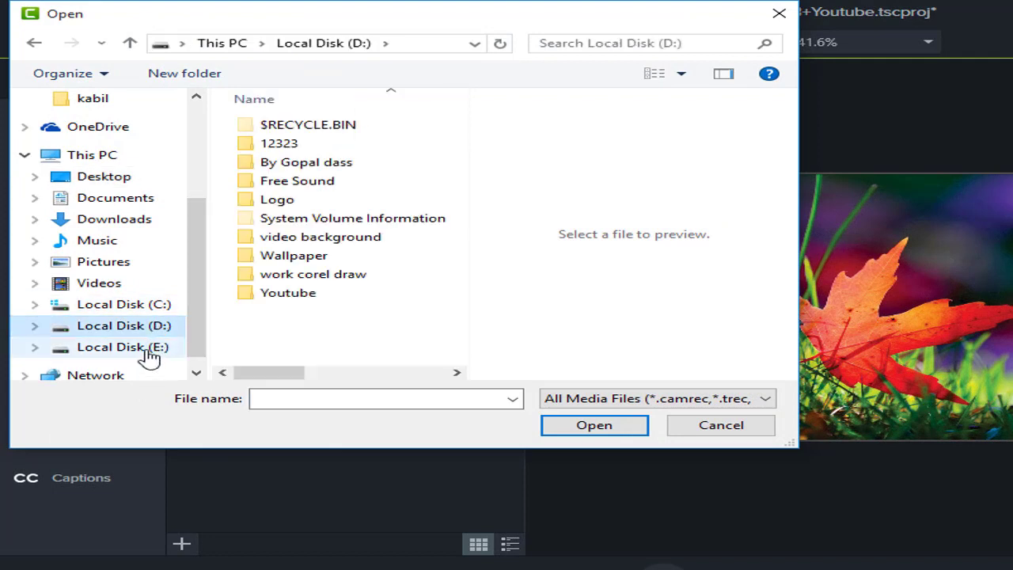
left_click(146, 350)
left_click(161, 329)
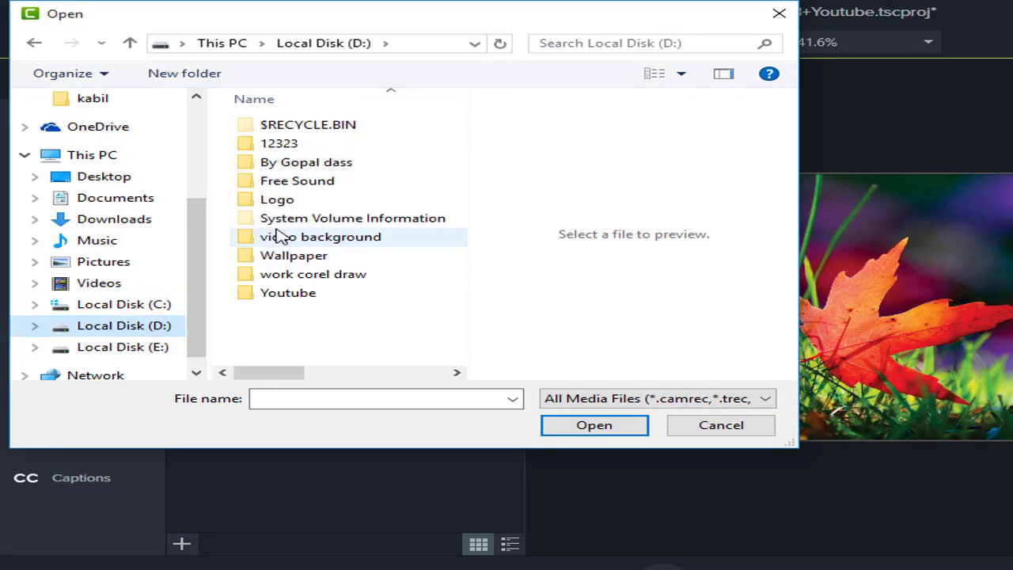
left_click(316, 187)
double_click(295, 143)
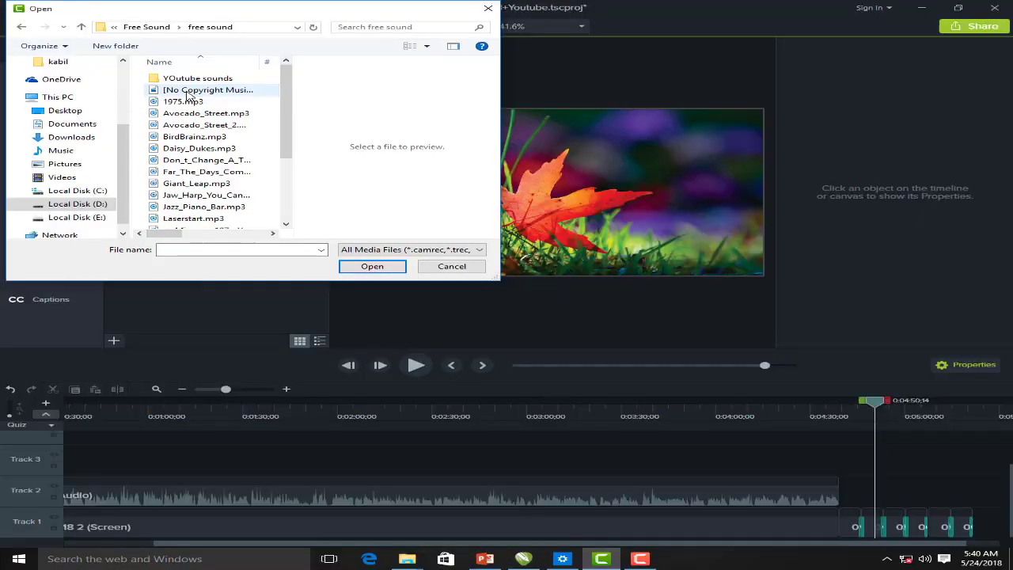
scroll(381, 324, "down", 3)
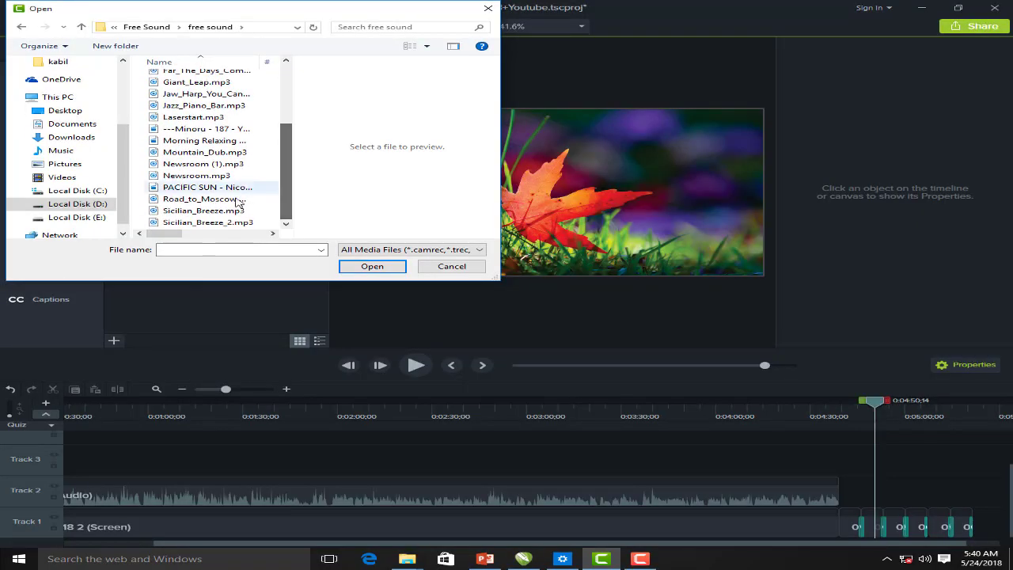
left_click(237, 200)
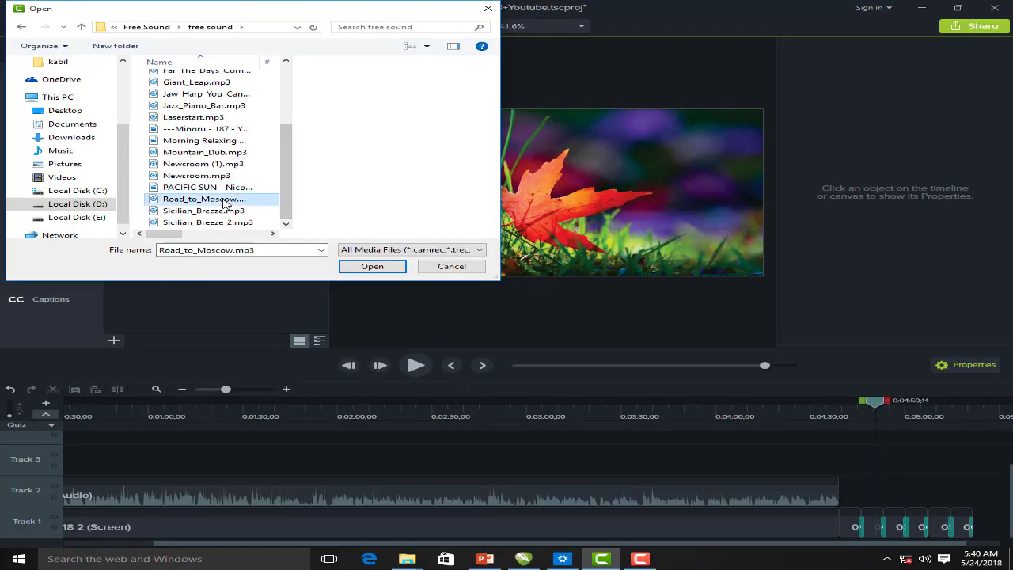
left_click(372, 267)
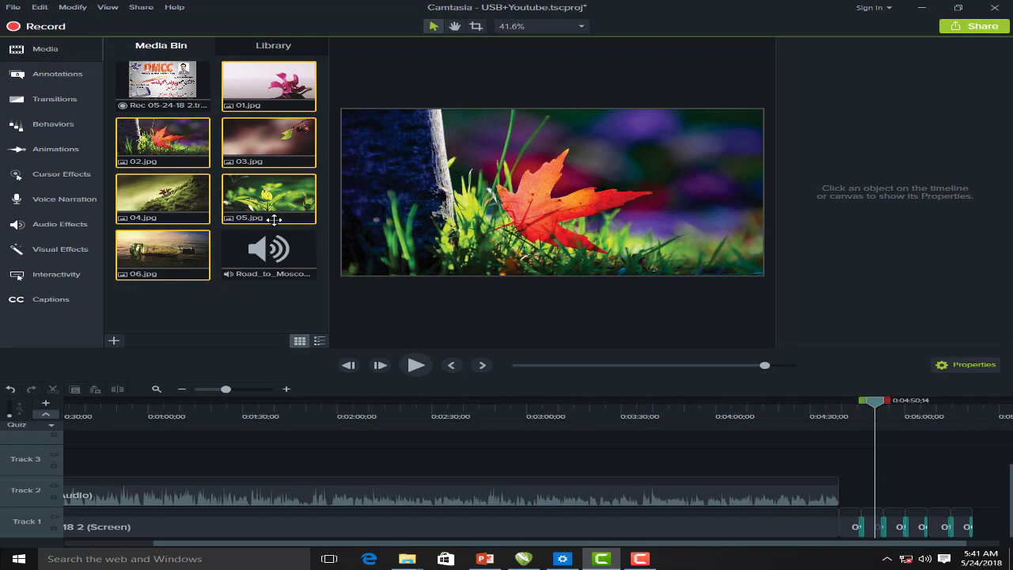
Place Road_to_Moscow on Track 2 after the existing audio and play it from 0:04:41
left_click(267, 259)
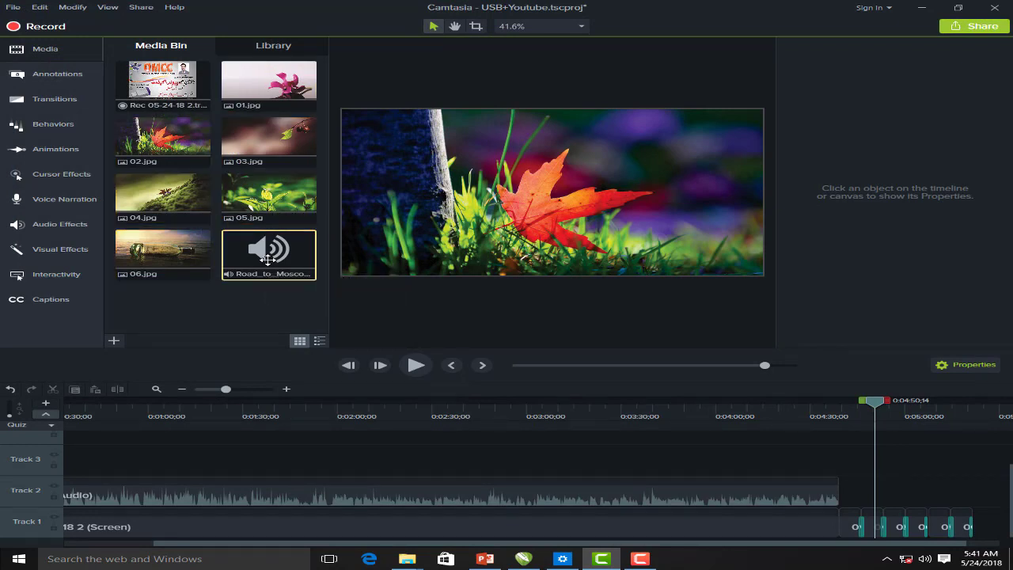
left_click_drag(270, 257, 844, 510)
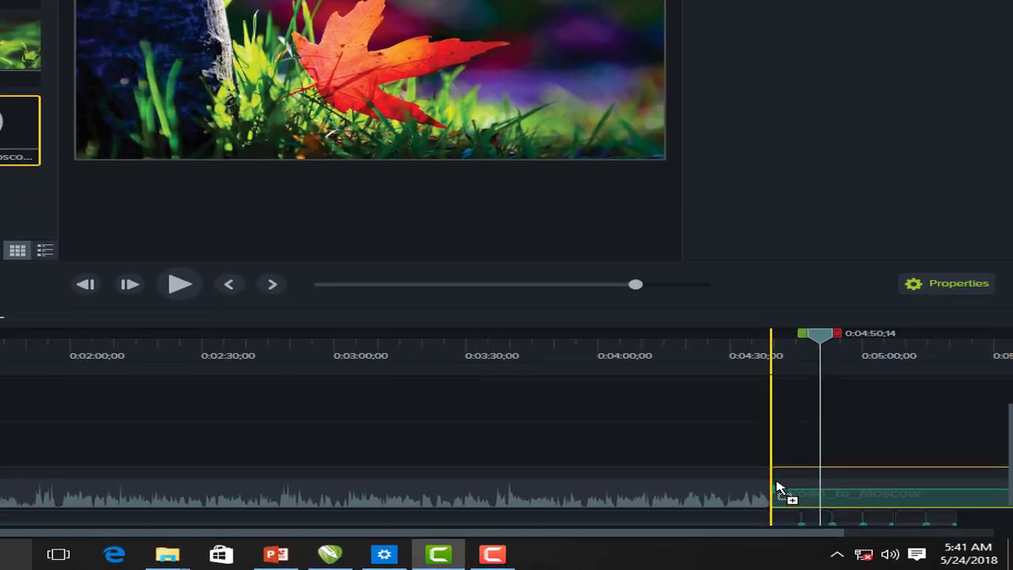
left_click_drag(777, 488, 778, 487)
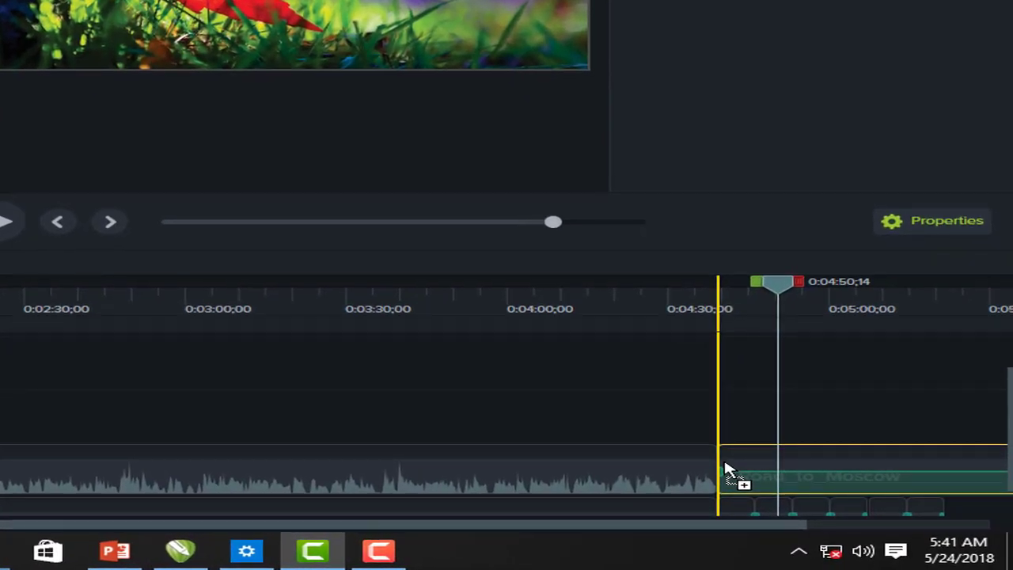
left_click_drag(725, 462, 725, 462)
left_click_drag(628, 526, 812, 526)
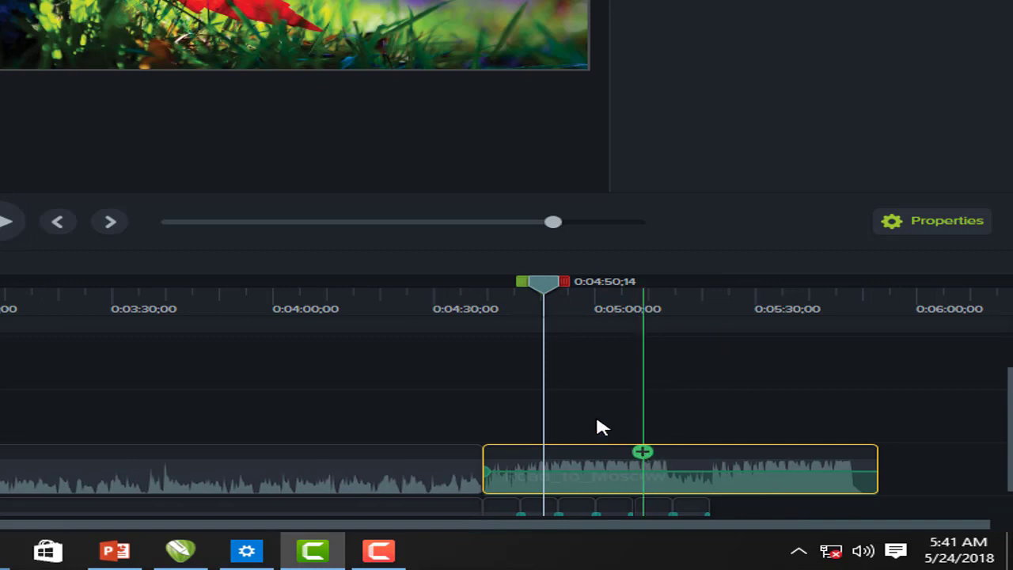
left_click_drag(548, 288, 497, 301)
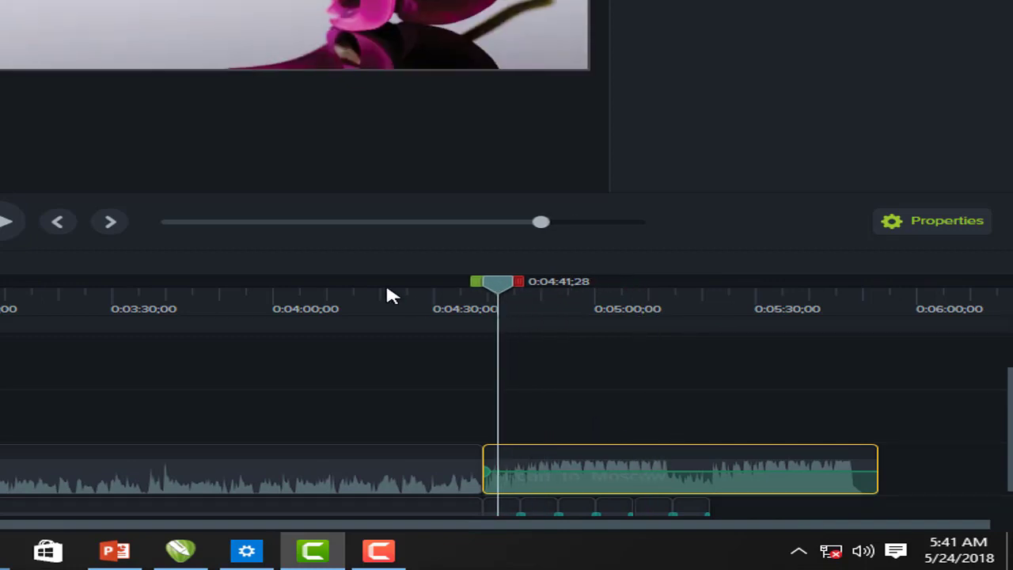
left_click(5, 224)
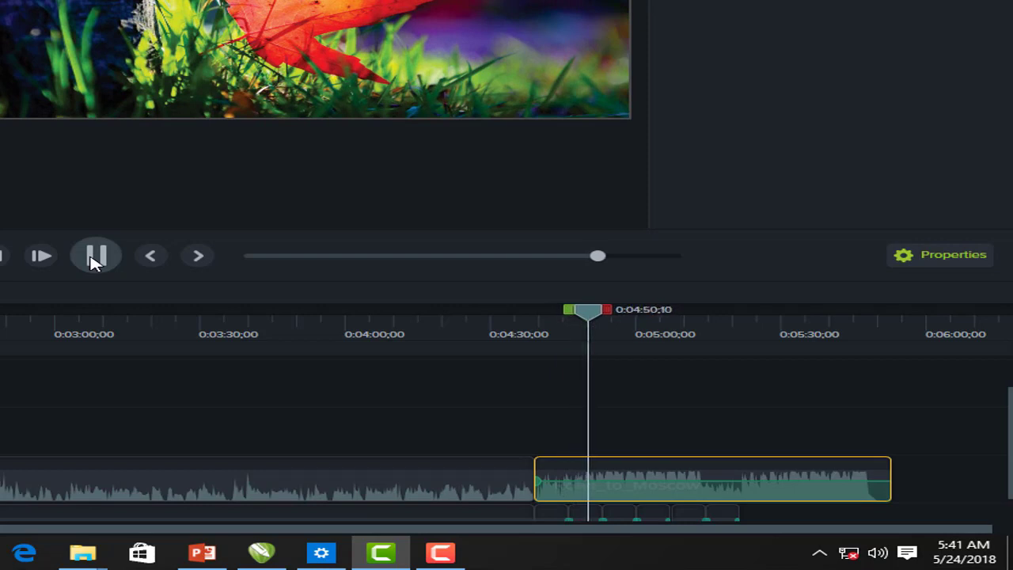
left_click(93, 263)
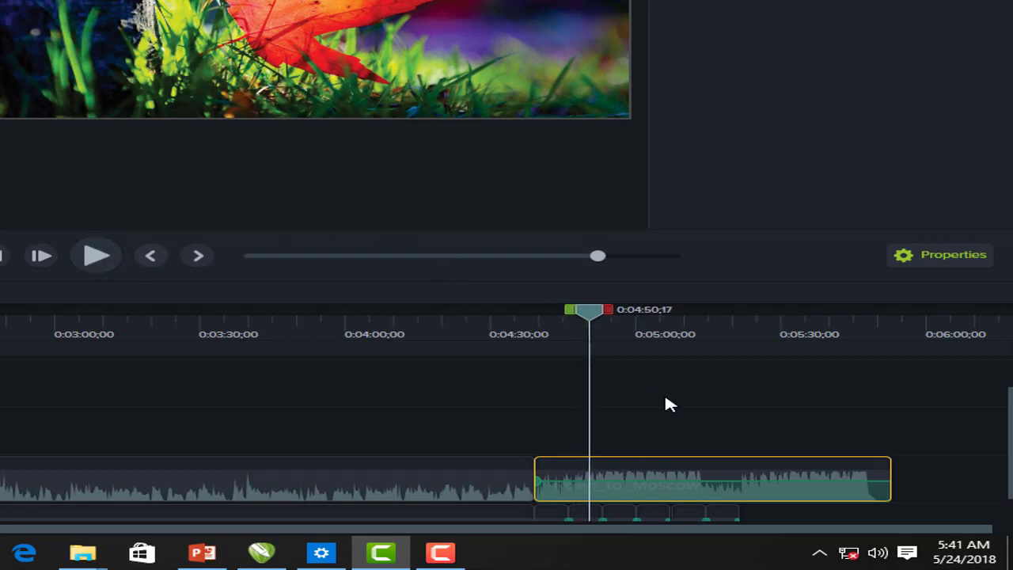
Lower the music clip's volume to about 50% and play it back to check
right_click(629, 478)
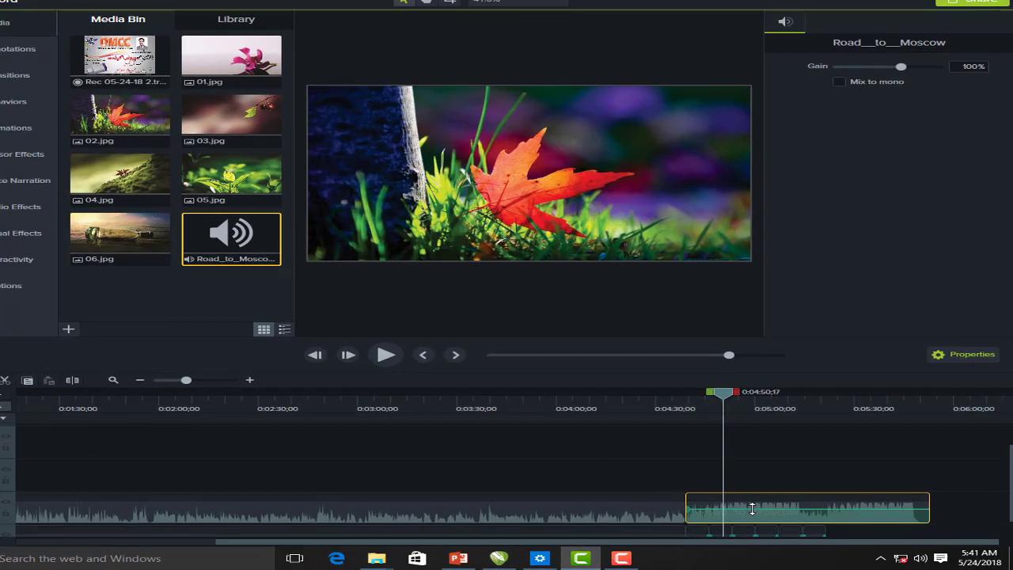
left_click_drag(765, 511, 764, 517)
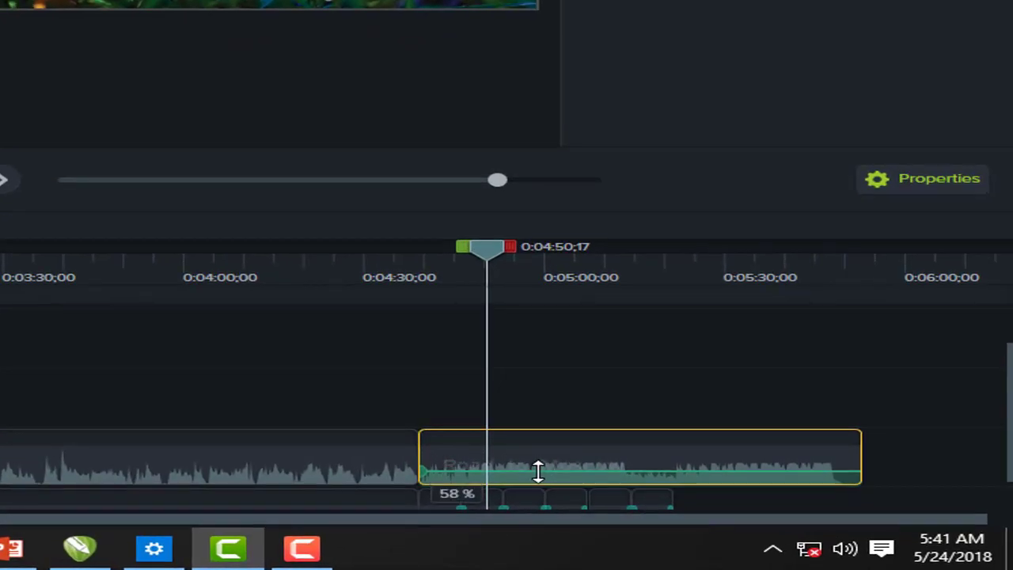
left_click_drag(538, 471, 538, 470)
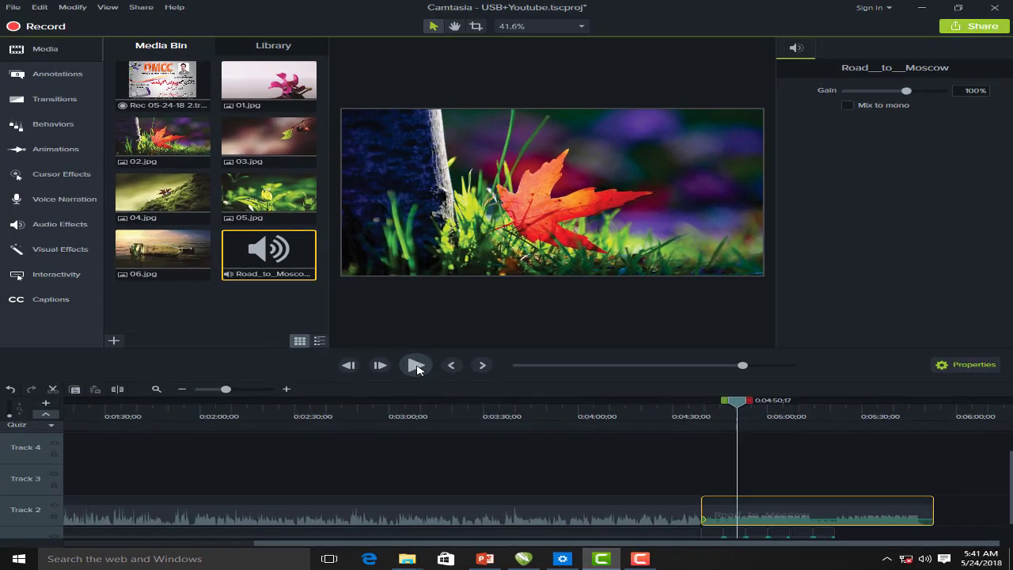
left_click(0, 181)
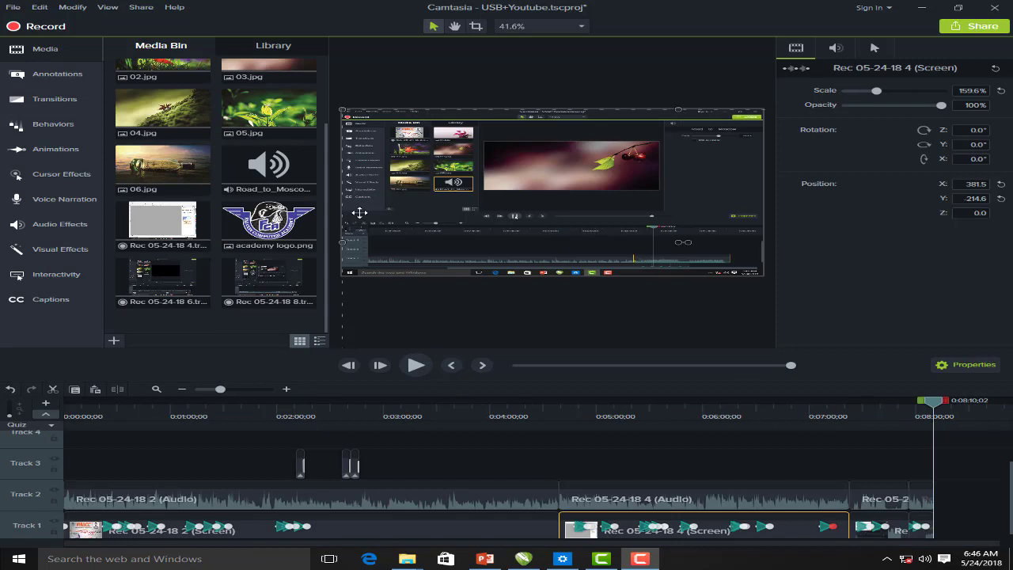
Start a Local File production using the MP4 only (up to 1080p) preset
left_click(312, 245)
left_click(140, 8)
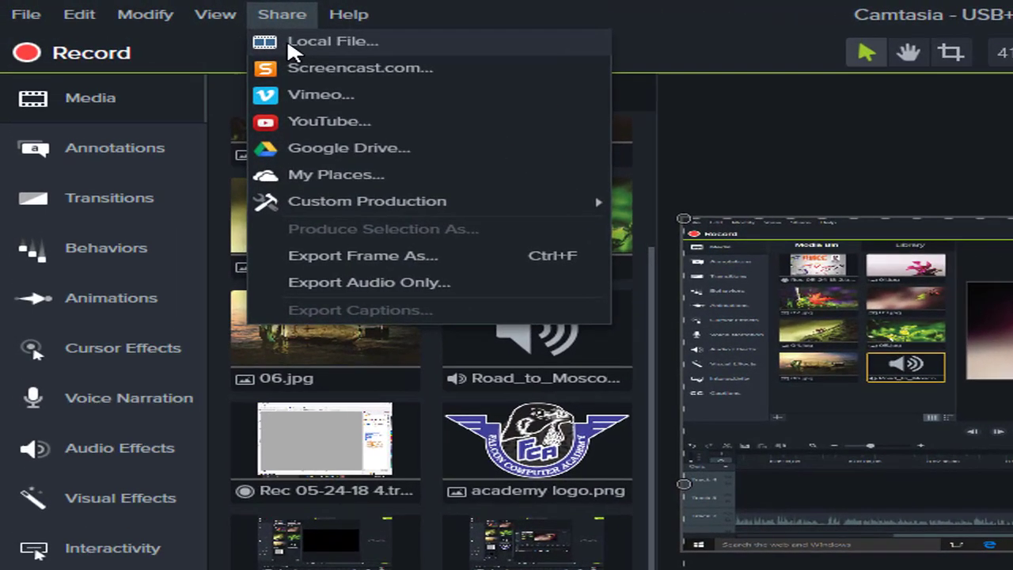
left_click(155, 22)
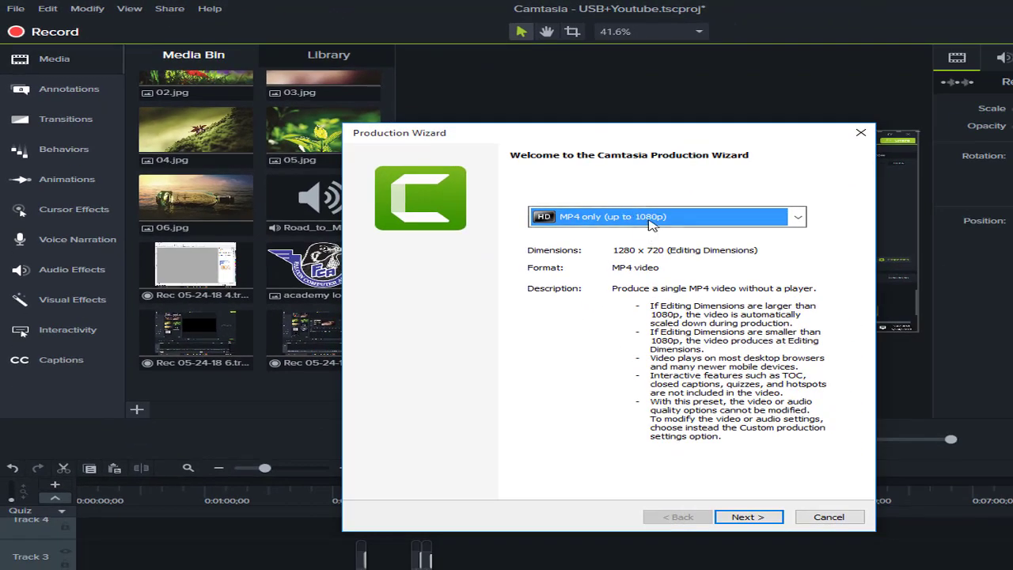
left_click(921, 308)
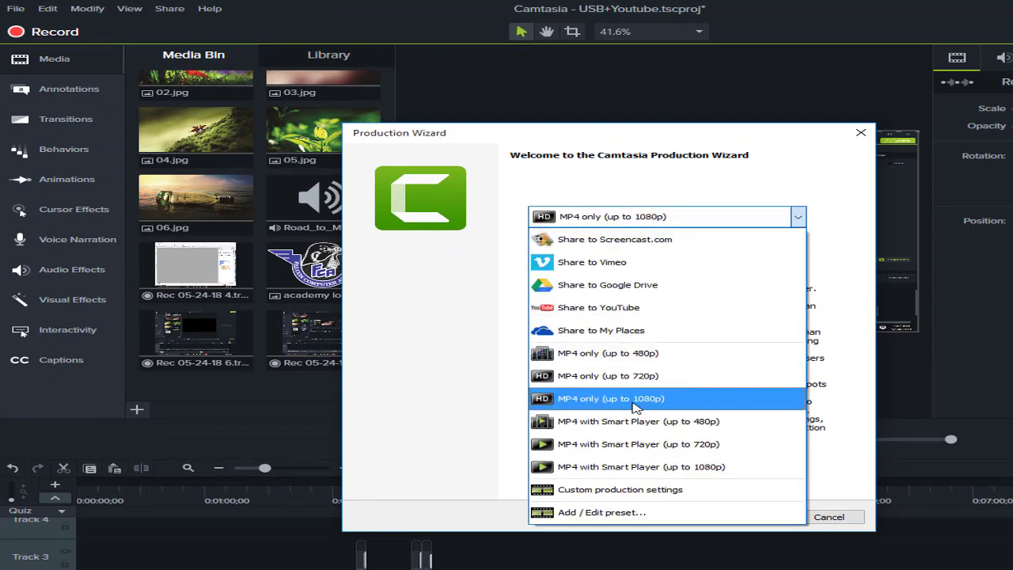
left_click(651, 399)
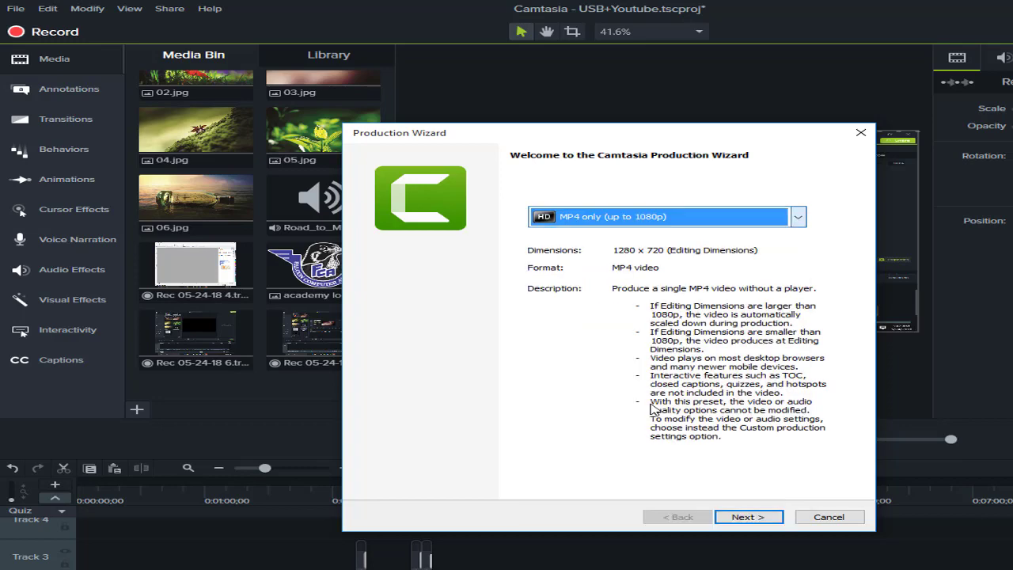
left_click(747, 518)
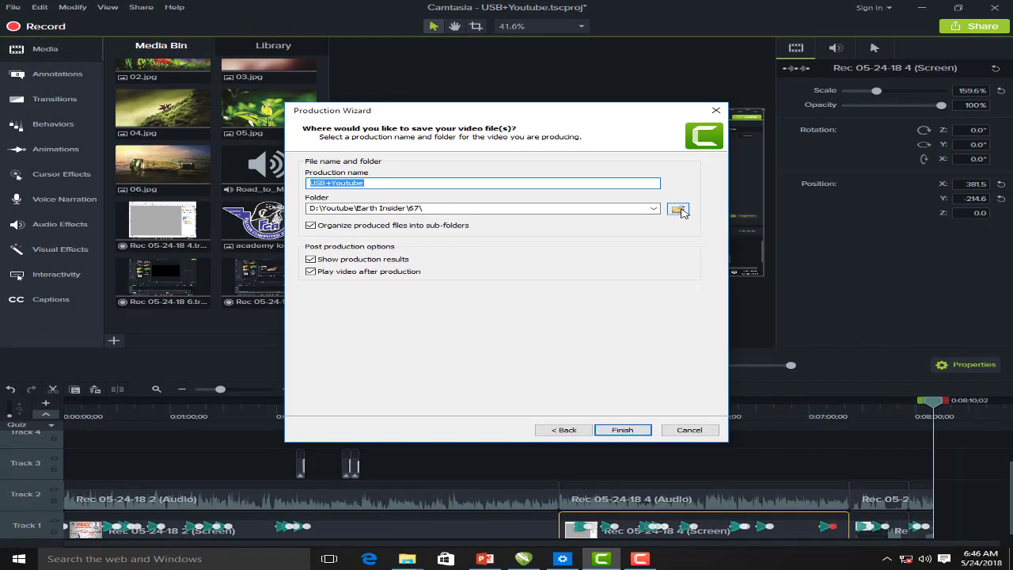
Save the video as Lecture 1 in Desktop > Camtasia project and start rendering
left_click(679, 209)
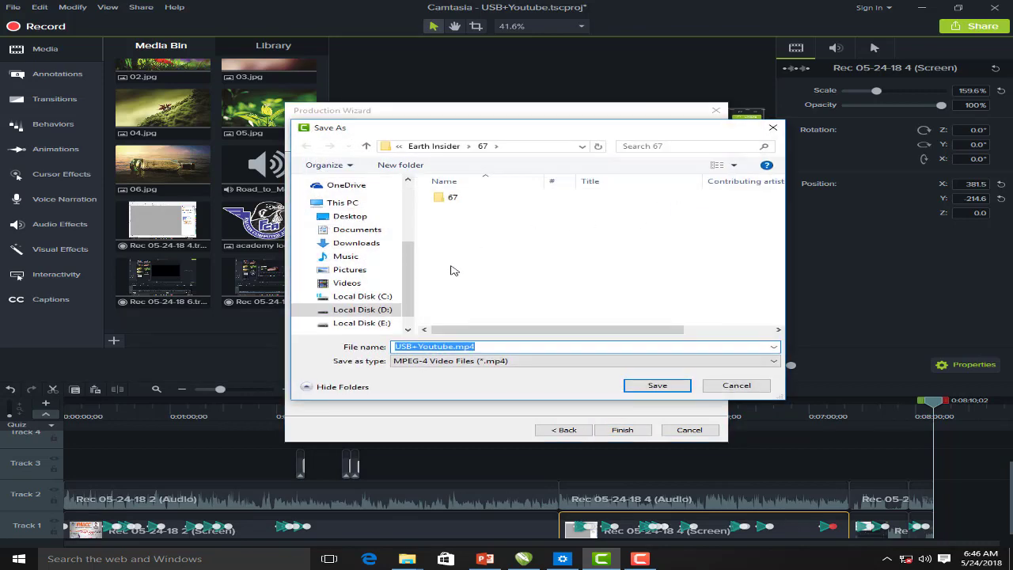
left_click(351, 218)
double_click(469, 200)
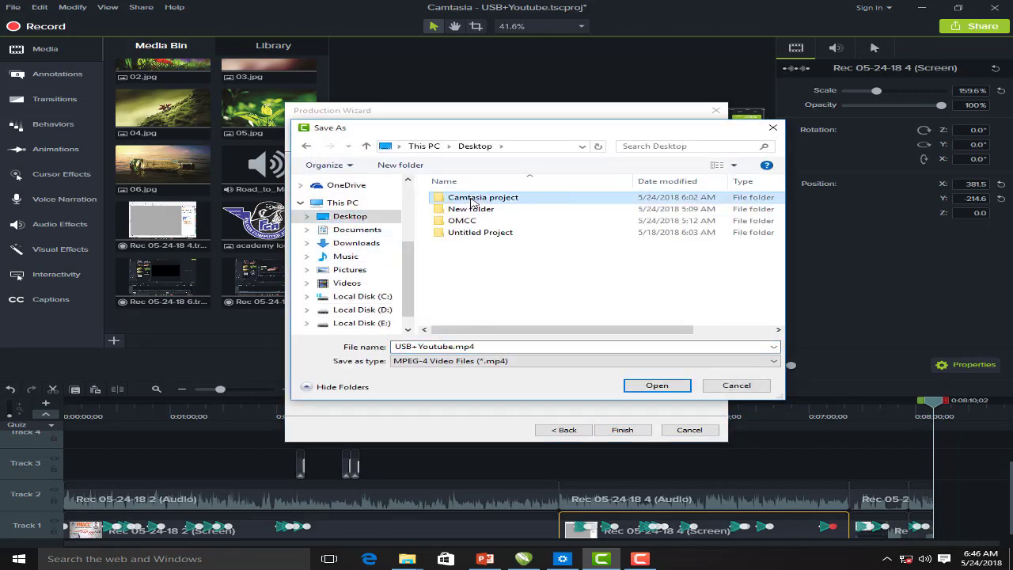
double_click(442, 347)
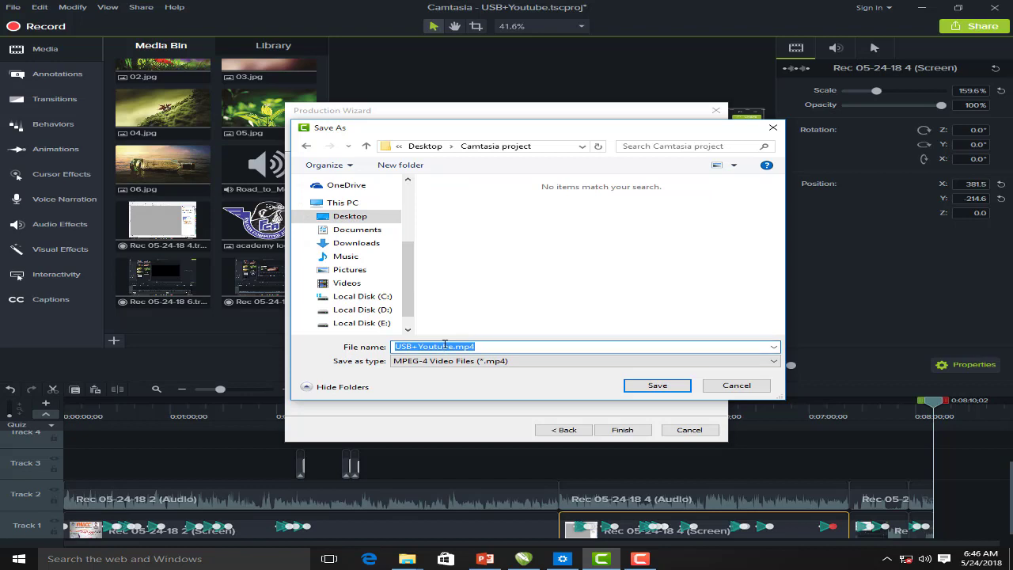
type("Lecture 1")
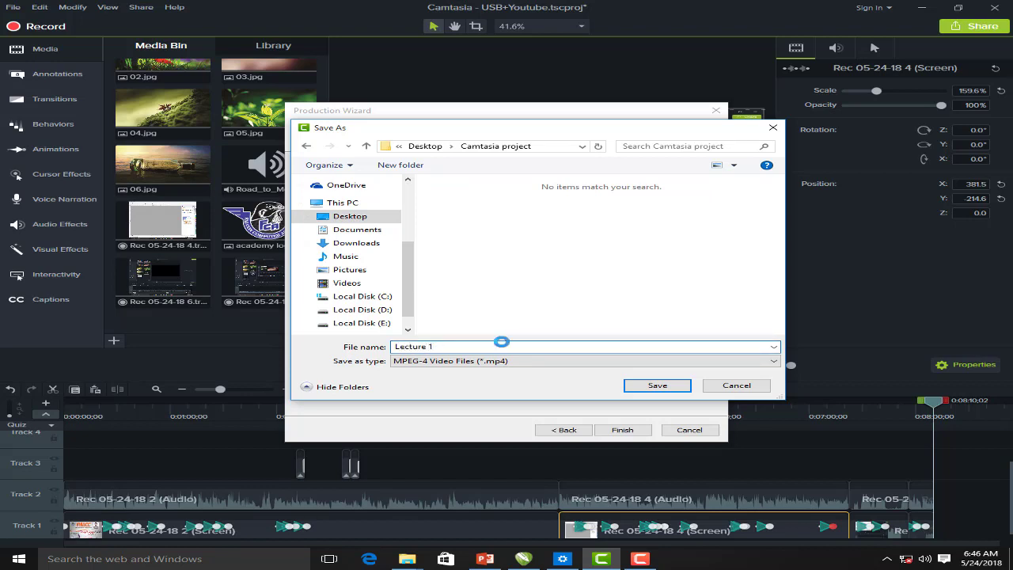
left_click(652, 386)
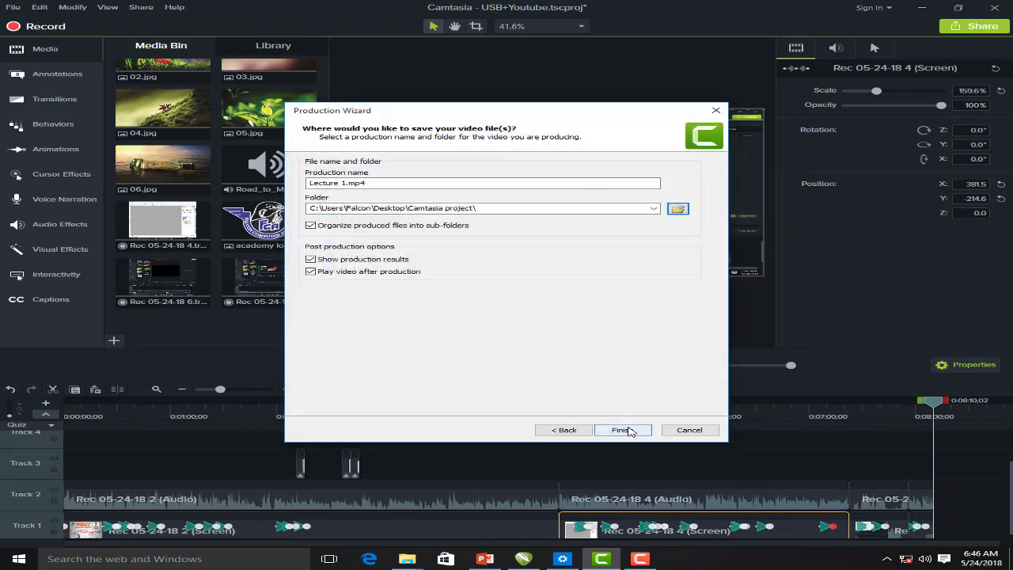
left_click(629, 433)
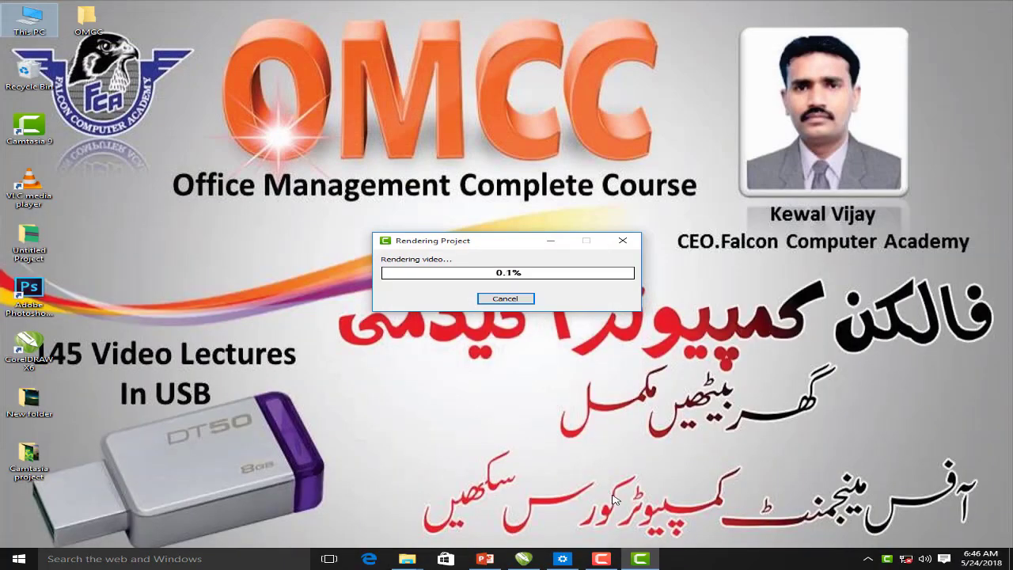